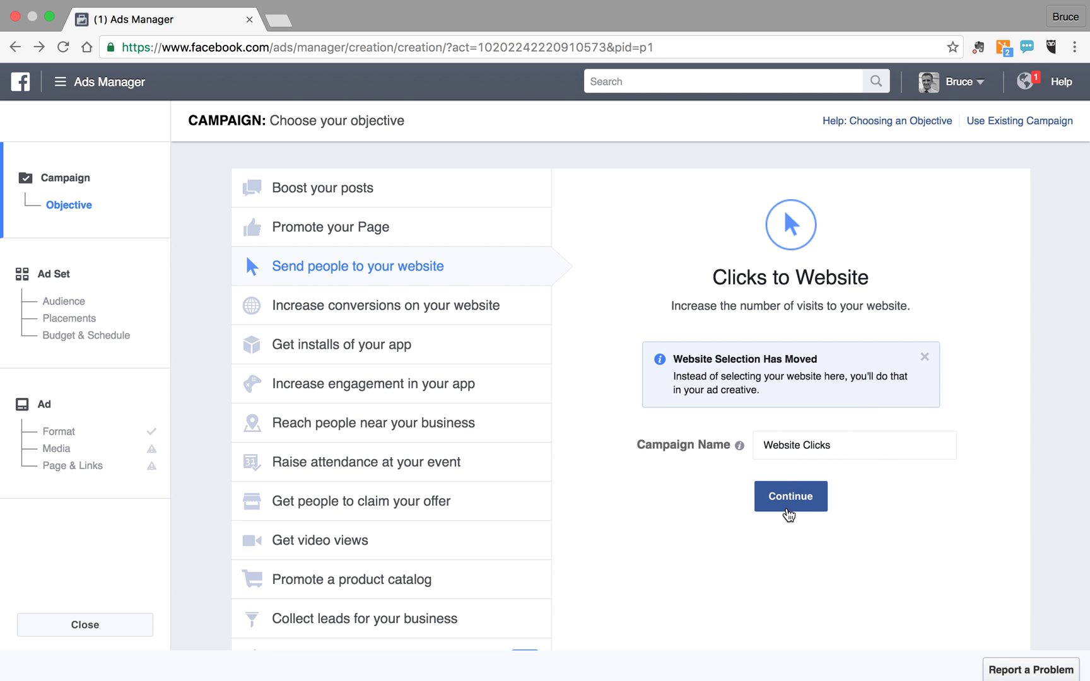
Step: Confirm the Website Clicks campaign with the website-traffic objective and continue to the ad set
{"action": "left_click", "coordinate": [788, 511]}
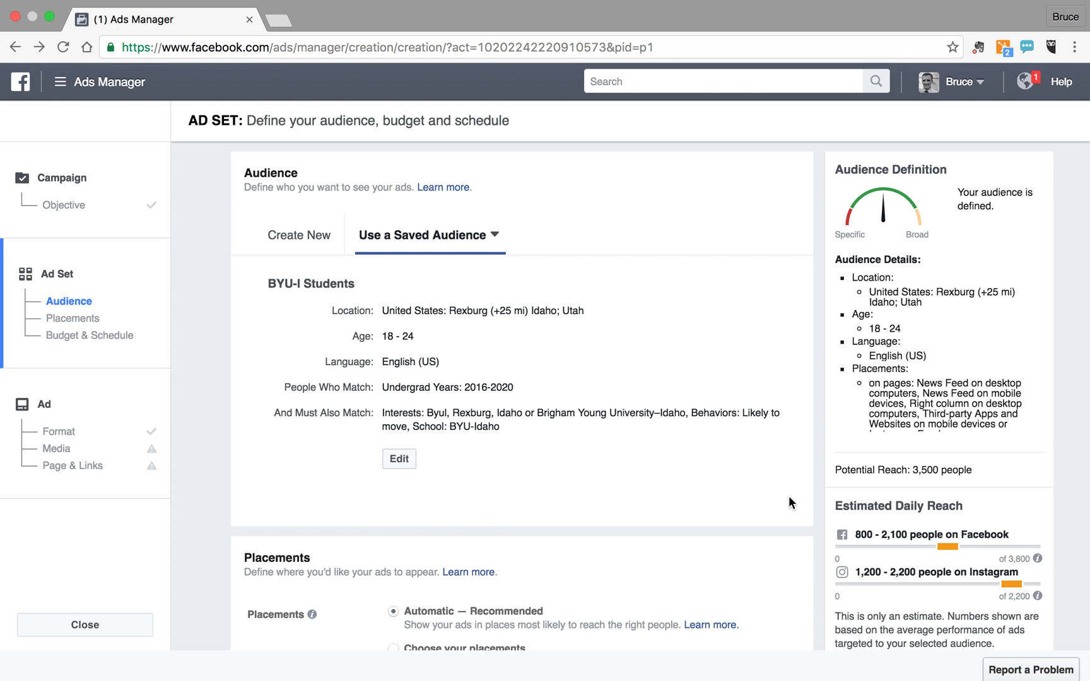
Step: Review the saved BYU-I Students audience: ages 18–24 near Rexburg, 3,500 potential reach
{"action": "scroll", "coordinate": [760, 410], "scroll_direction": "down", "scroll_amount": 3}
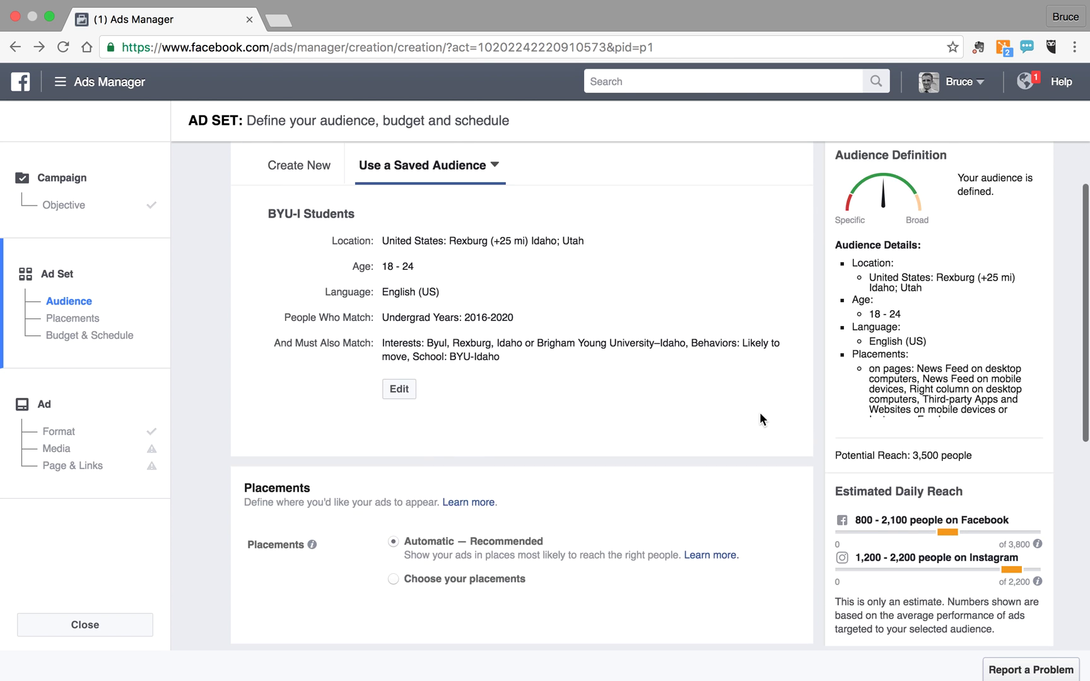
{"action": "scroll", "coordinate": [573, 372], "scroll_direction": "up", "scroll_amount": 3}
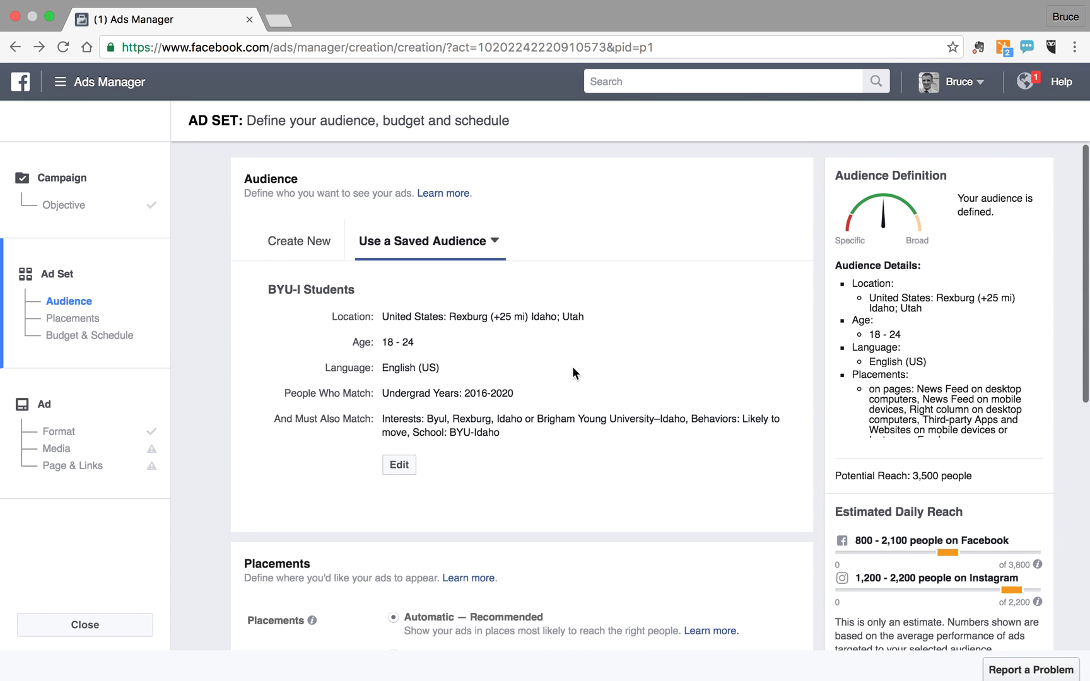
{"action": "scroll", "coordinate": [572, 372], "scroll_direction": "down", "scroll_amount": 4}
{"action": "scroll", "coordinate": [572, 372], "scroll_direction": "up", "scroll_amount": 1}
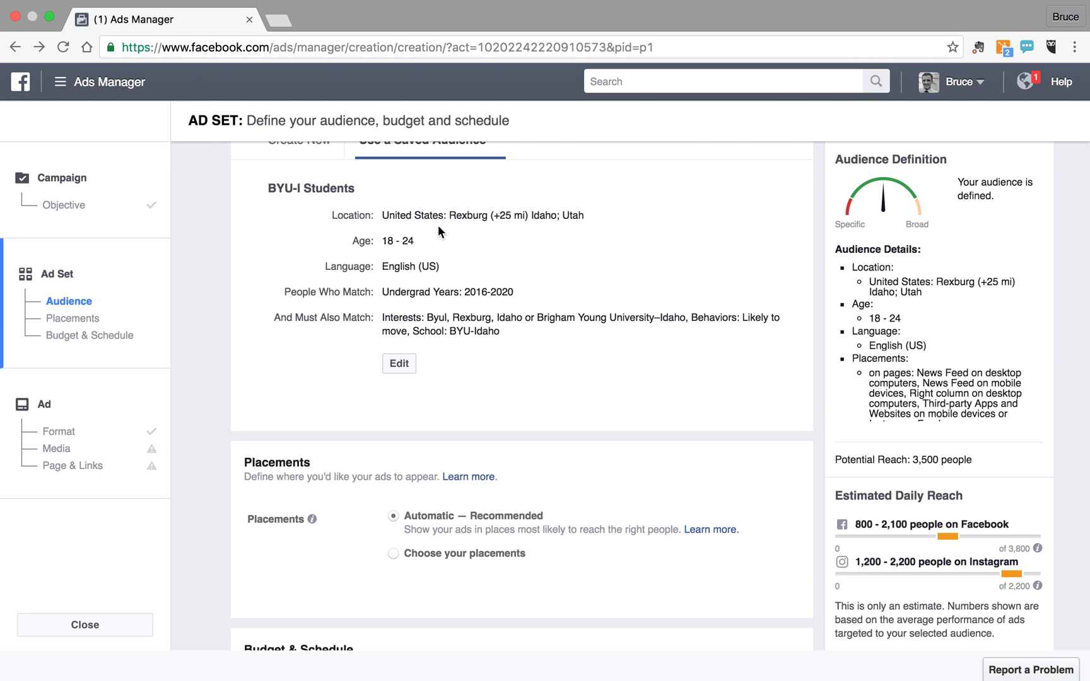
{"action": "scroll", "coordinate": [437, 242], "scroll_direction": "up", "scroll_amount": 1}
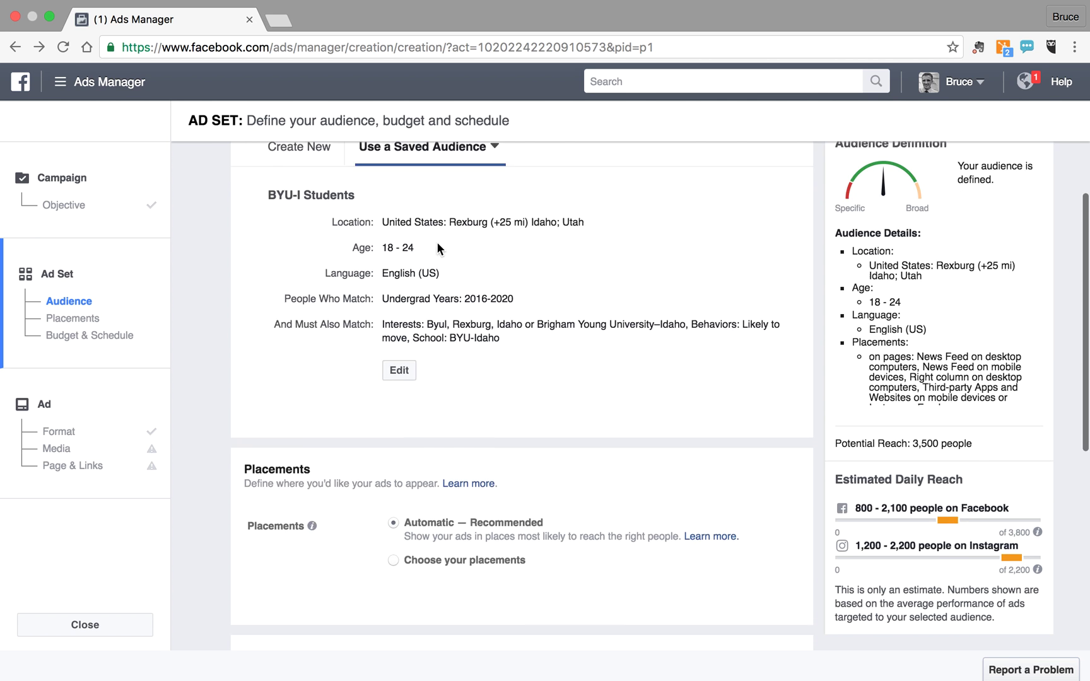
{"action": "scroll", "coordinate": [437, 242], "scroll_direction": "down", "scroll_amount": 3}
{"action": "scroll", "coordinate": [437, 242], "scroll_direction": "up", "scroll_amount": 3}
{"action": "scroll", "coordinate": [437, 242], "scroll_direction": "up", "scroll_amount": 1}
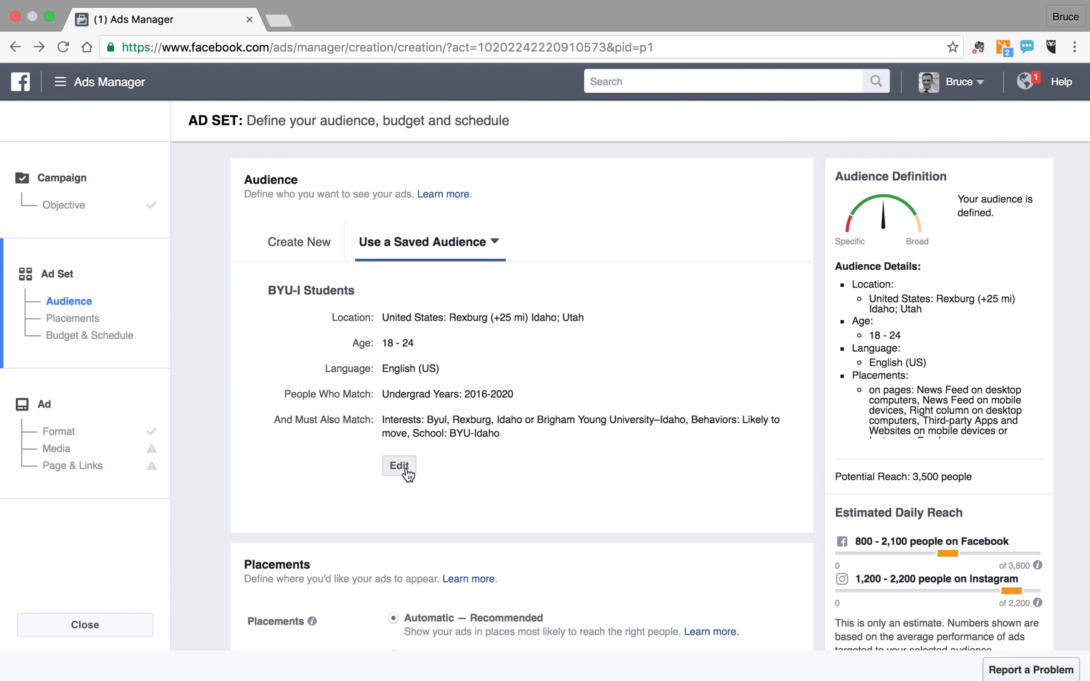
Step: Create a new audience and remove Rexburg, Idaho so only Utah is targeted
{"action": "left_click", "coordinate": [275, 253]}
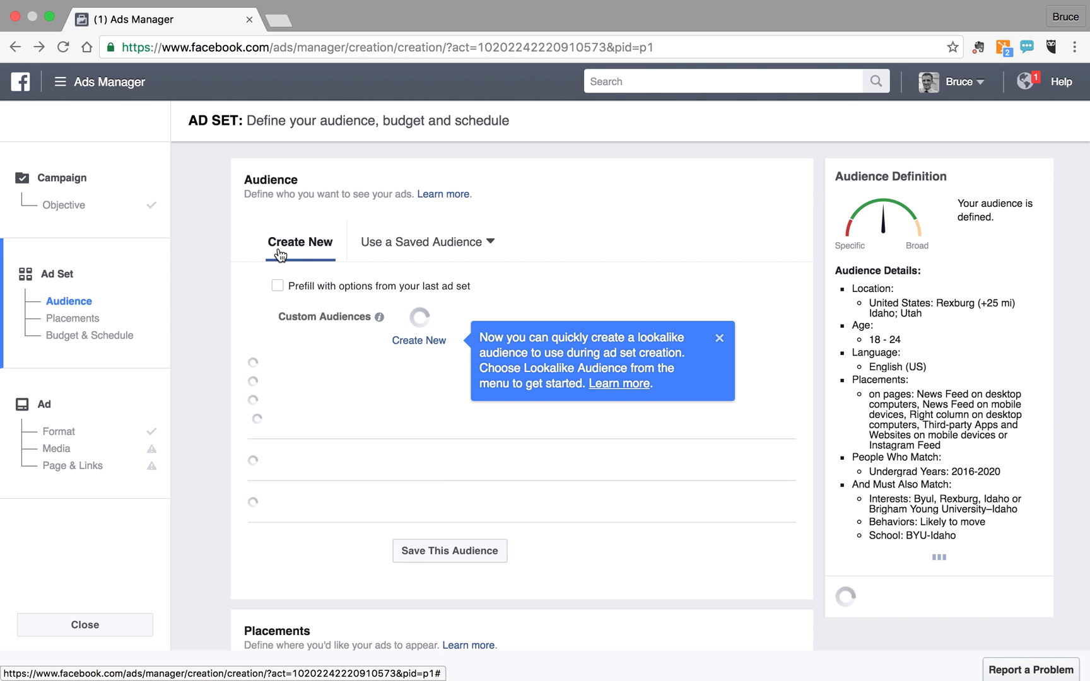
{"action": "left_click", "coordinate": [720, 339]}
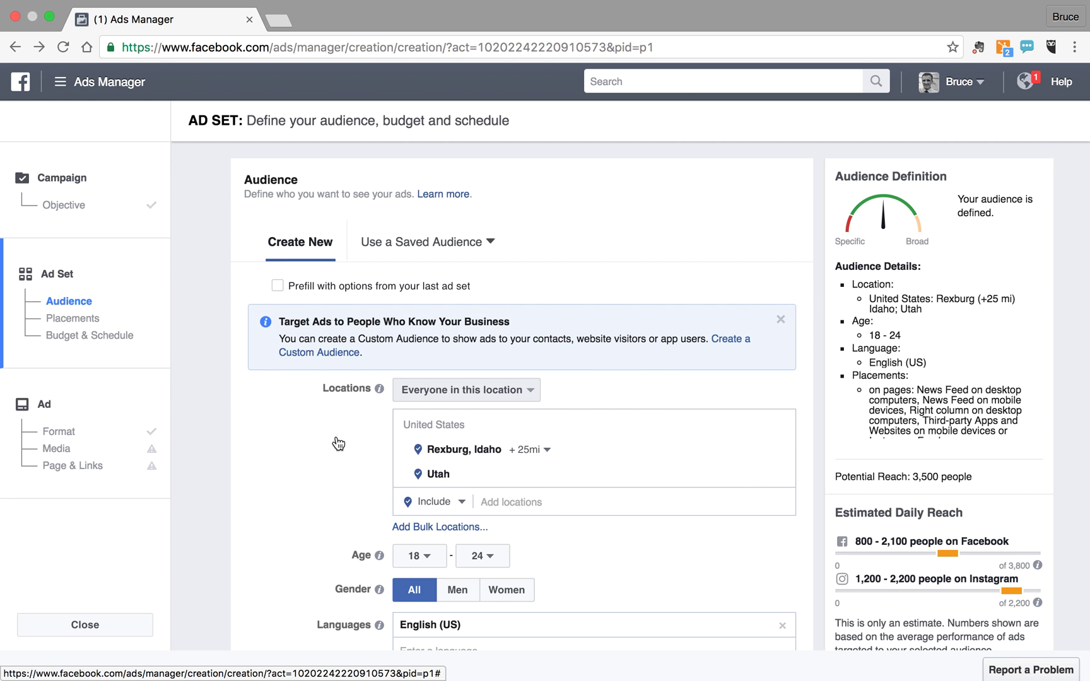
{"action": "scroll", "coordinate": [535, 344], "scroll_direction": "down", "scroll_amount": 2}
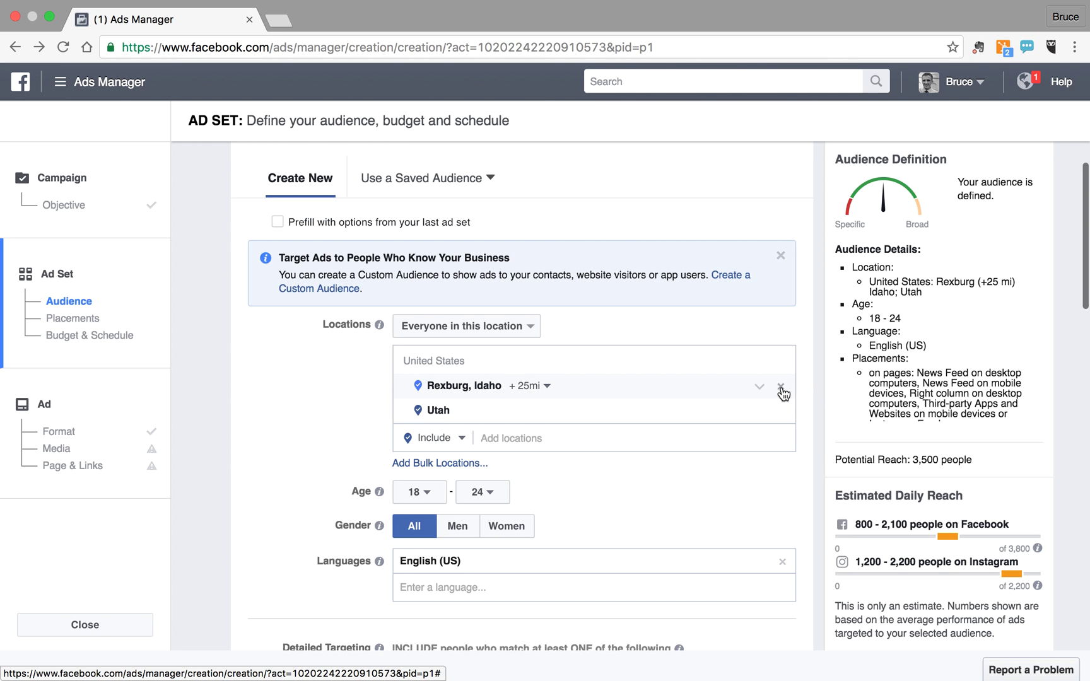
{"action": "left_click", "coordinate": [781, 391]}
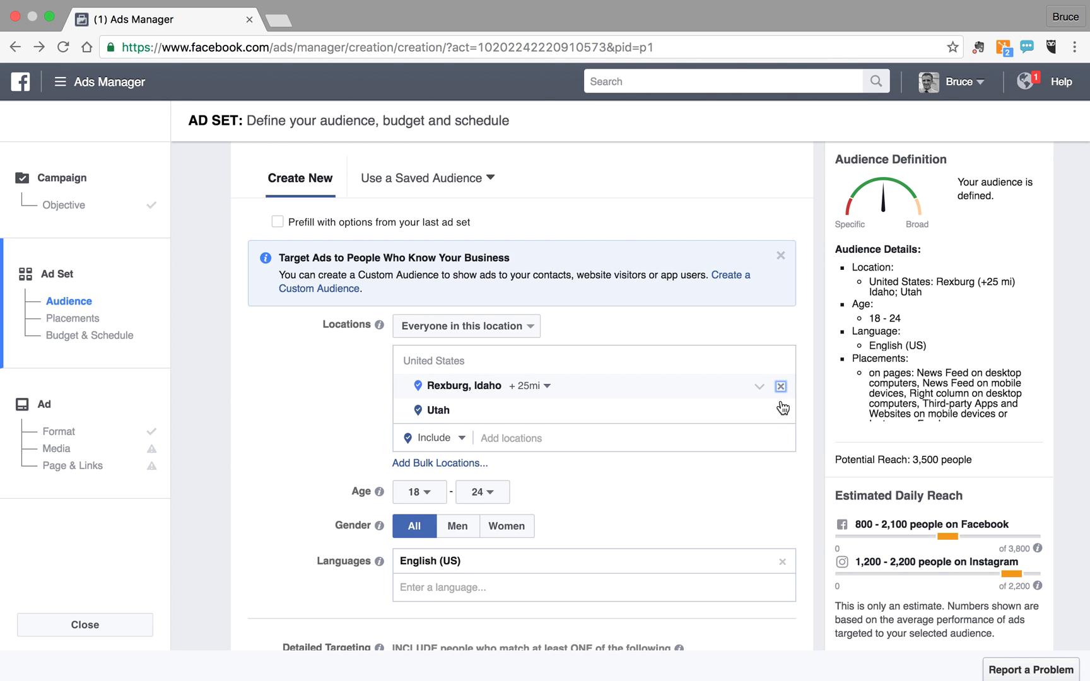
{"action": "left_click", "coordinate": [781, 386]}
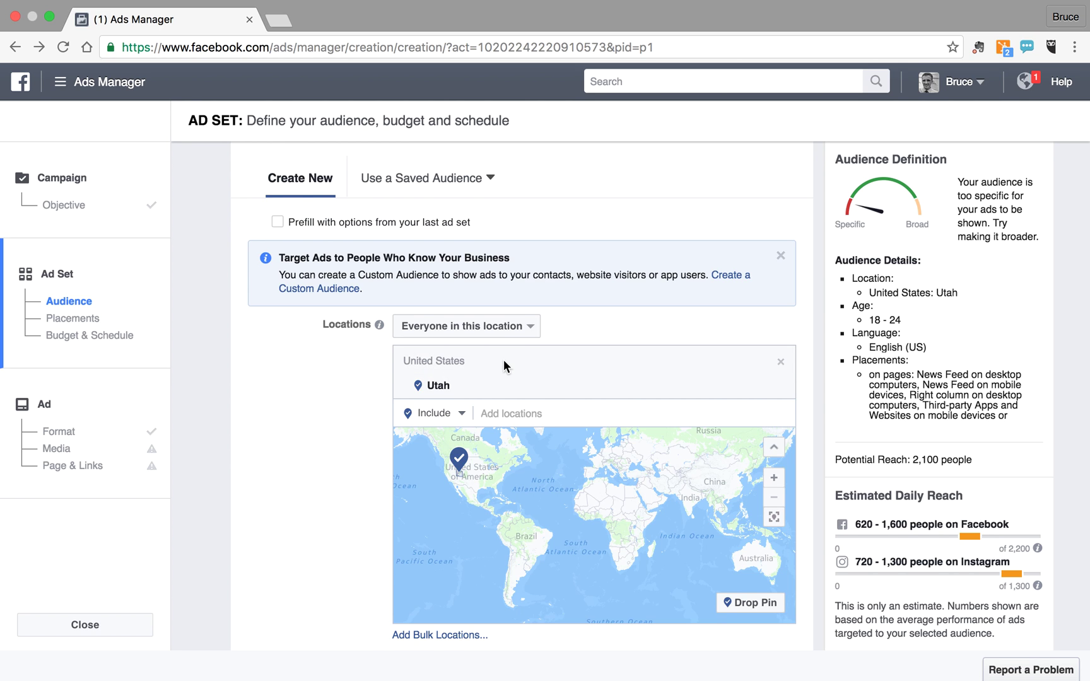
{"action": "scroll", "coordinate": [503, 365], "scroll_direction": "down", "scroll_amount": 2}
{"action": "scroll", "coordinate": [503, 361], "scroll_direction": "up", "scroll_amount": 5}
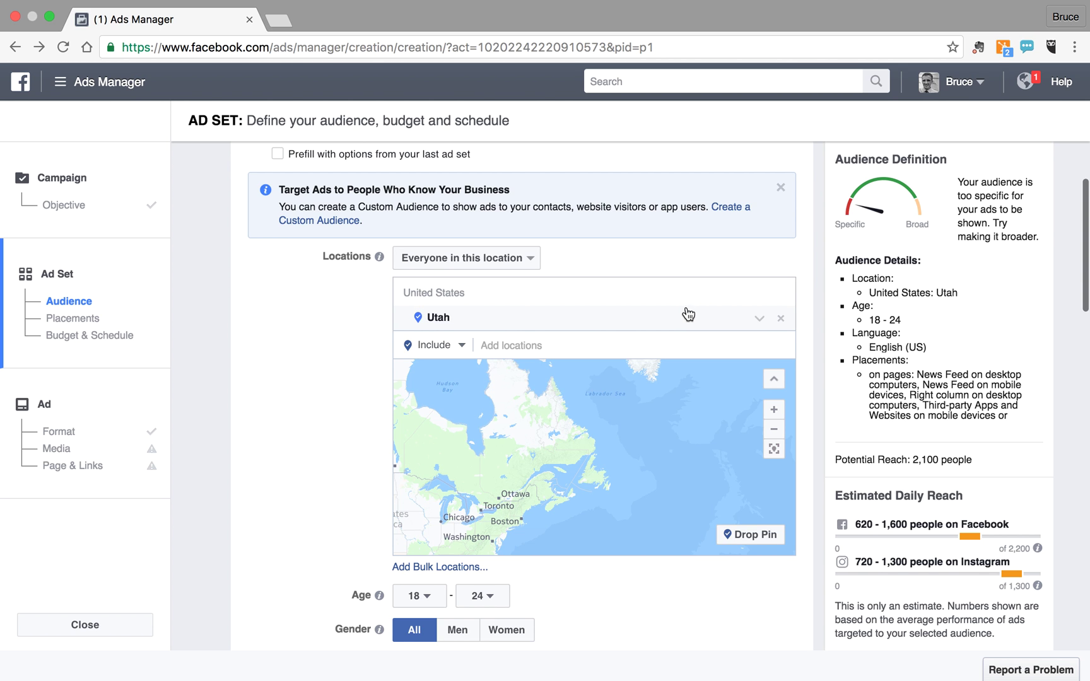
{"action": "left_click", "coordinate": [760, 319]}
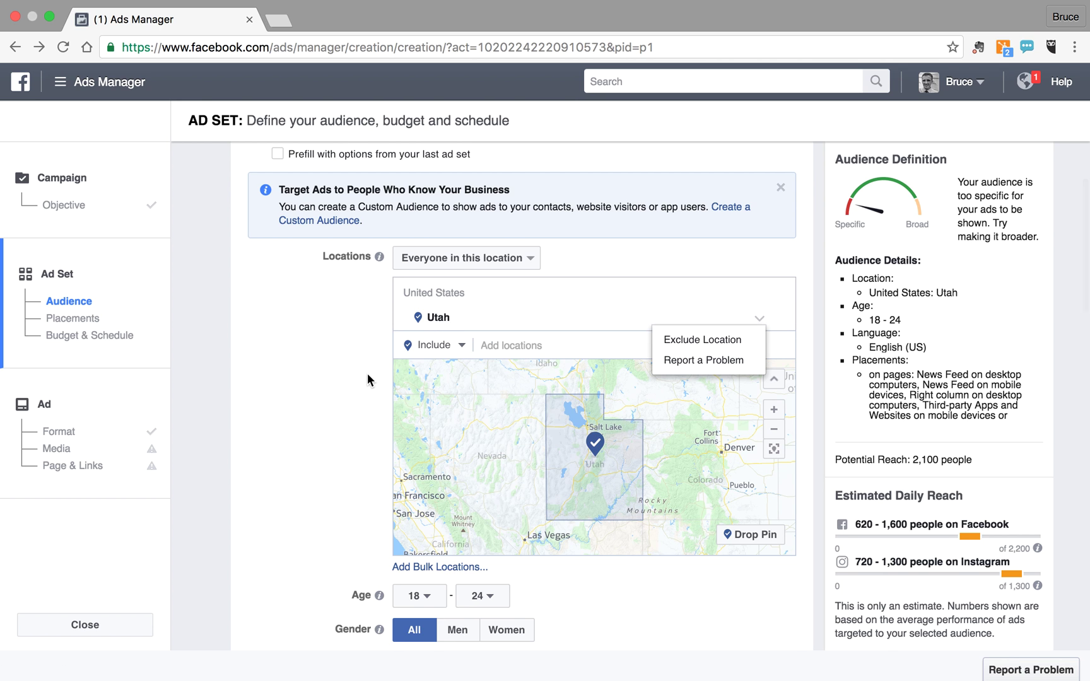
{"action": "scroll", "coordinate": [368, 379], "scroll_direction": "down", "scroll_amount": 1}
{"action": "scroll", "coordinate": [367, 373], "scroll_direction": "down", "scroll_amount": 5}
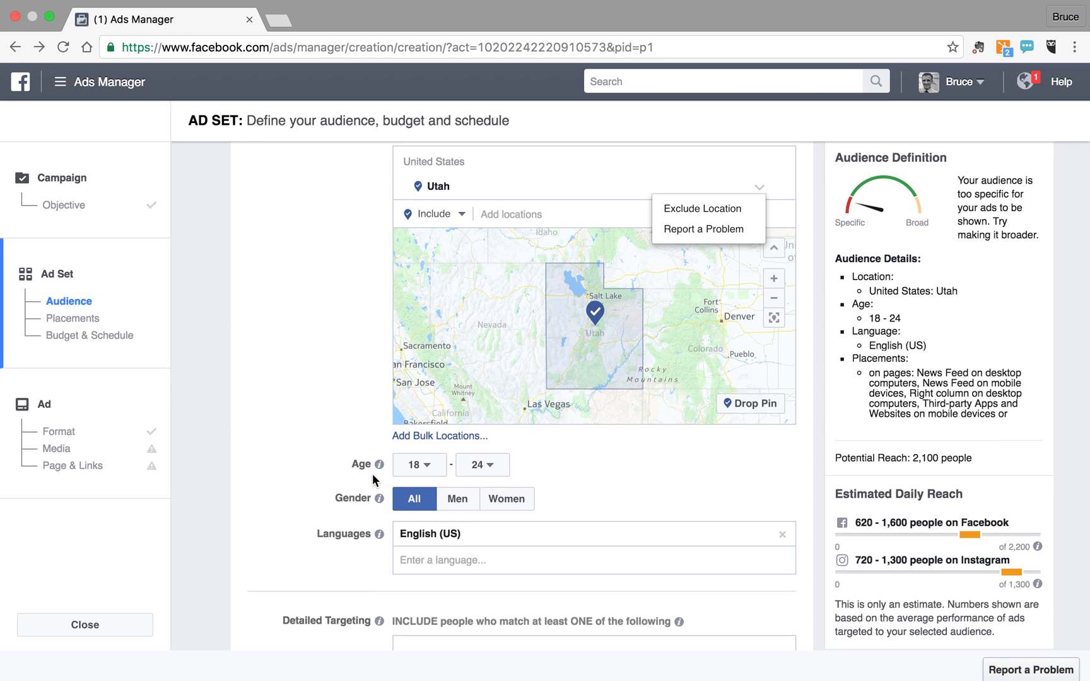
{"action": "scroll", "coordinate": [372, 474], "scroll_direction": "down", "scroll_amount": 3}
{"action": "scroll", "coordinate": [373, 473], "scroll_direction": "down", "scroll_amount": 3}
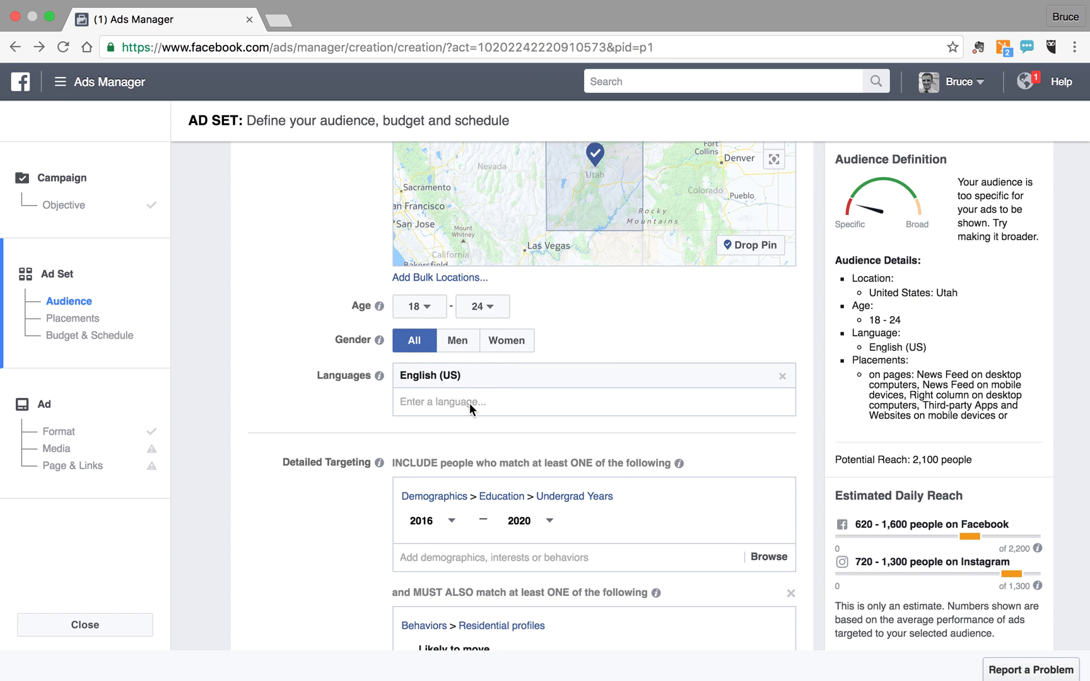
{"action": "scroll", "coordinate": [428, 530], "scroll_direction": "down", "scroll_amount": 3}
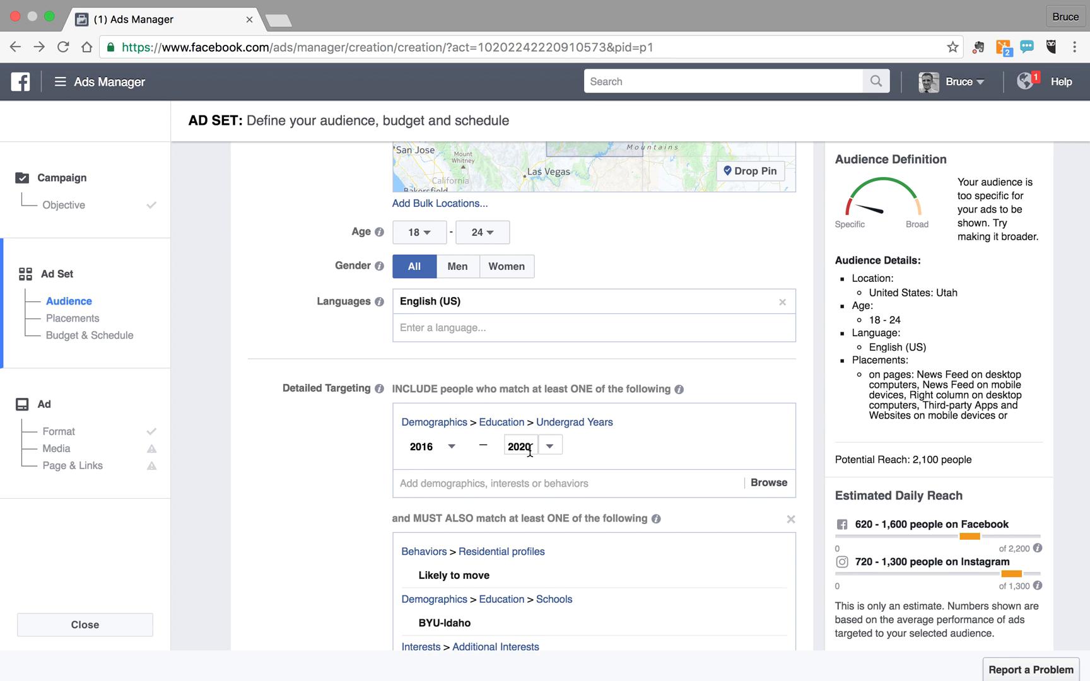
{"action": "left_click", "coordinate": [524, 484]}
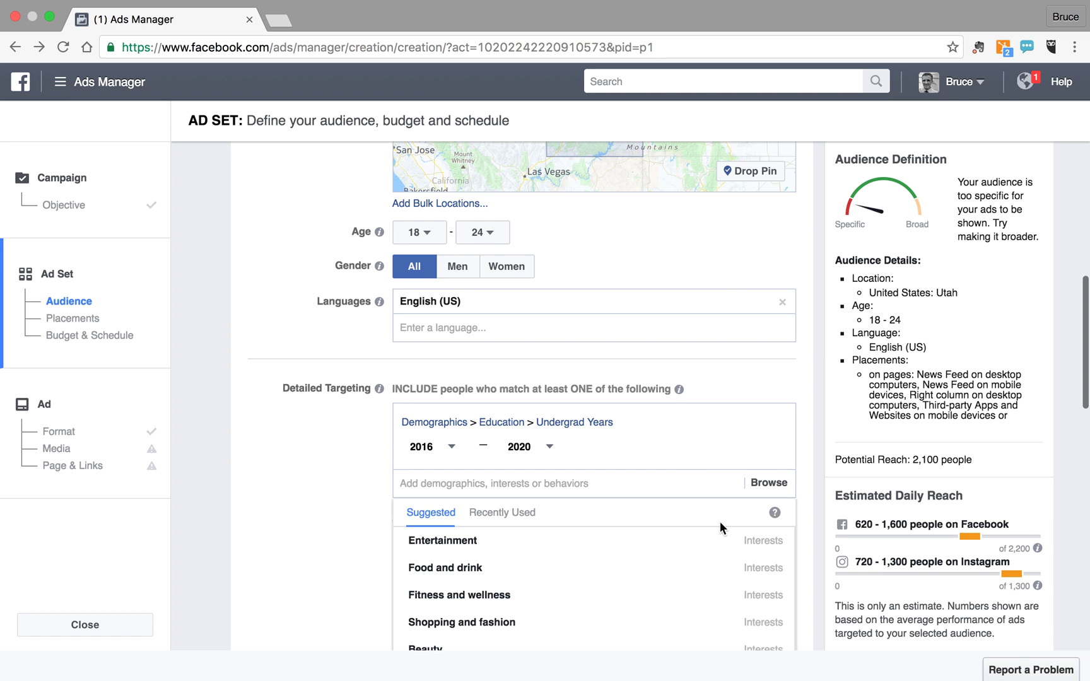
{"action": "scroll", "coordinate": [615, 546], "scroll_direction": "down", "scroll_amount": 2}
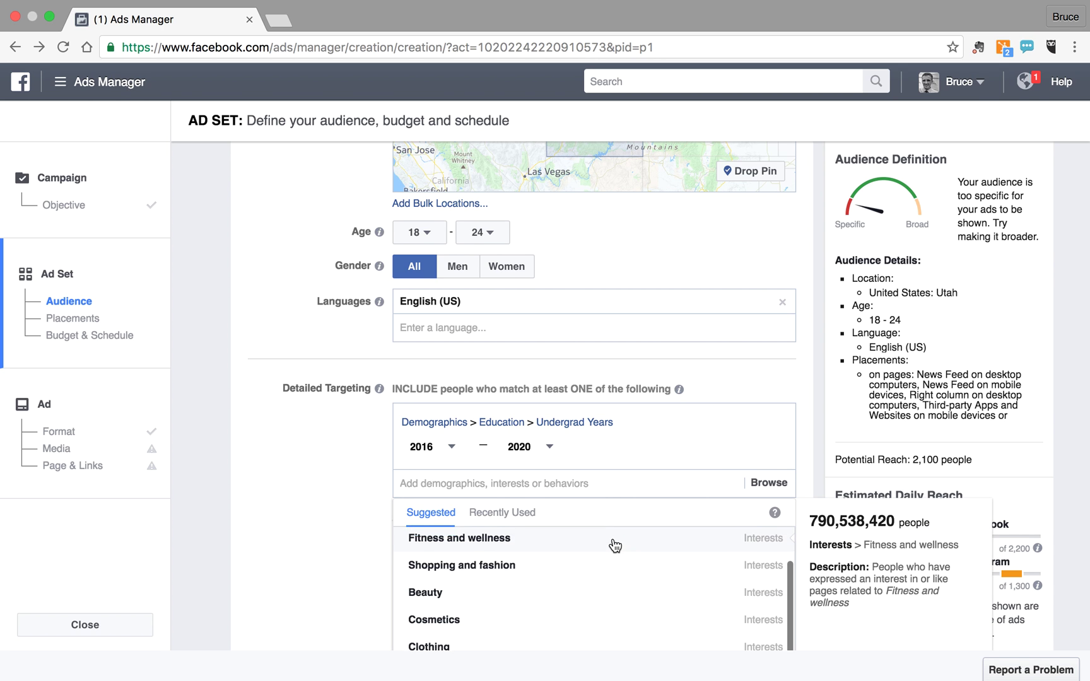
{"action": "scroll", "coordinate": [615, 546], "scroll_direction": "up", "scroll_amount": 3}
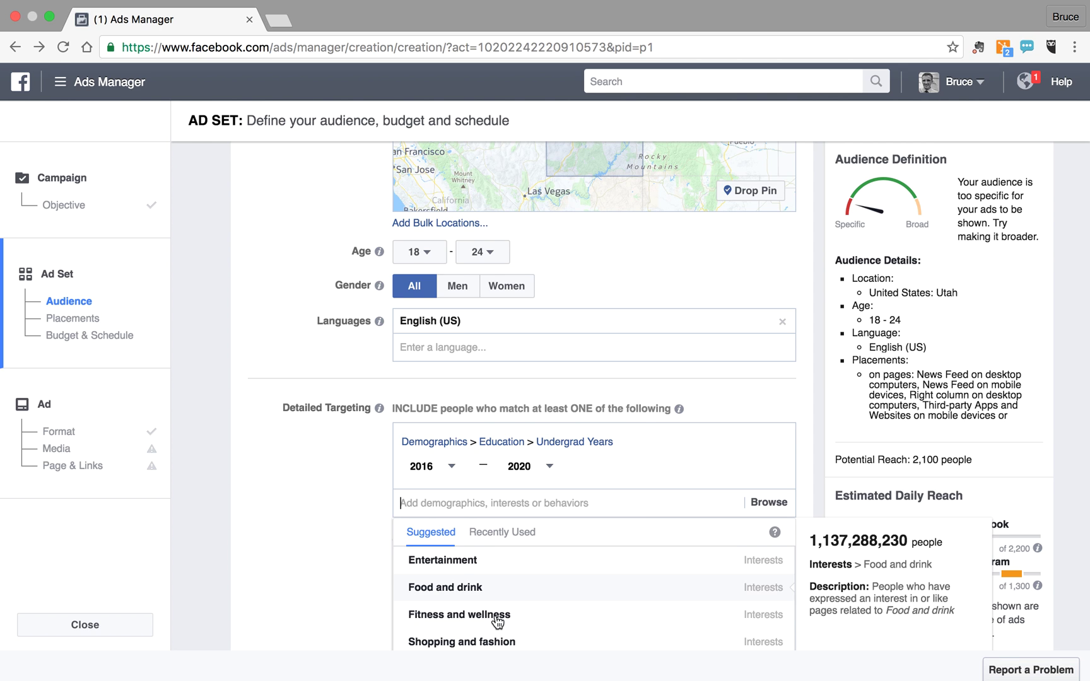
{"action": "scroll", "coordinate": [497, 621], "scroll_direction": "down", "scroll_amount": 2}
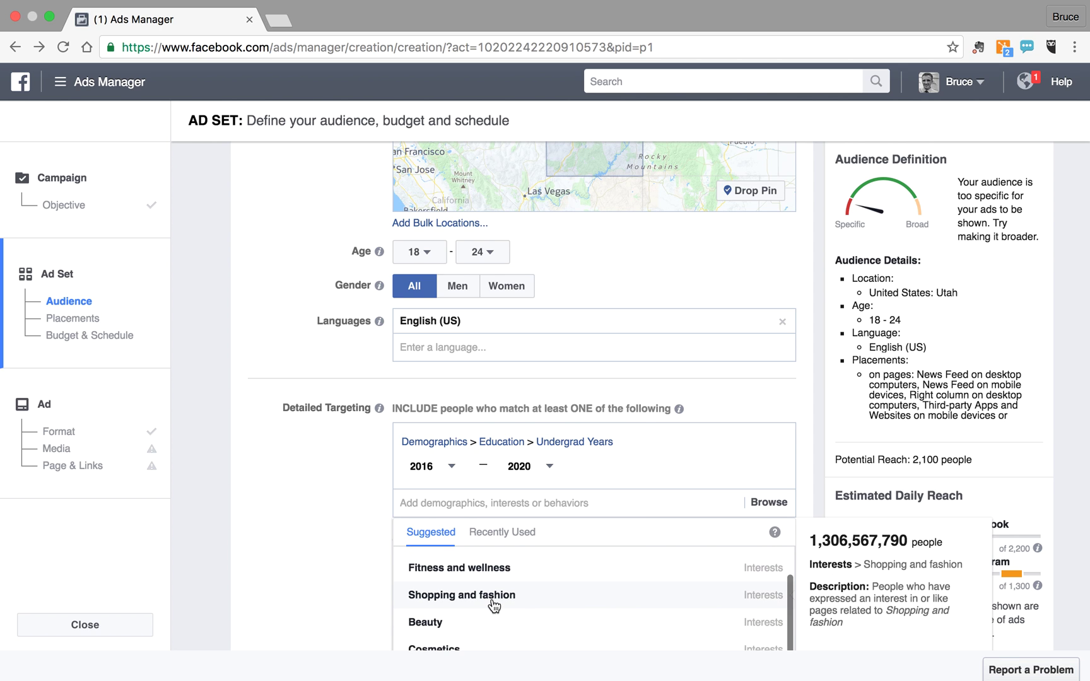
{"action": "scroll", "coordinate": [491, 631], "scroll_direction": "down", "scroll_amount": 1}
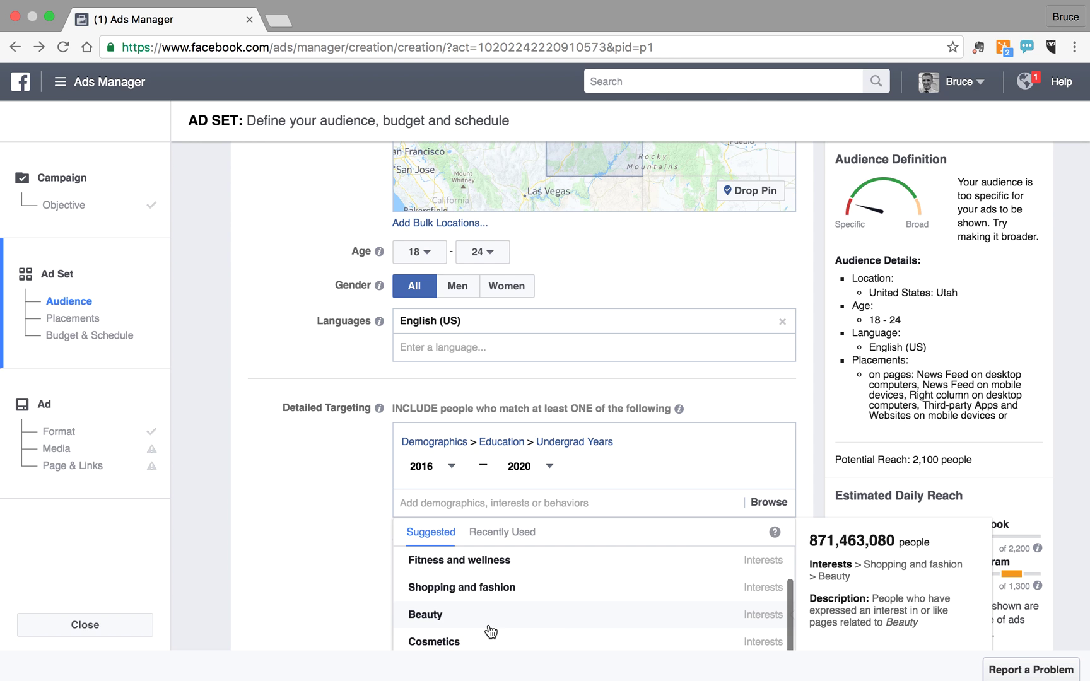
{"action": "left_click", "coordinate": [528, 612]}
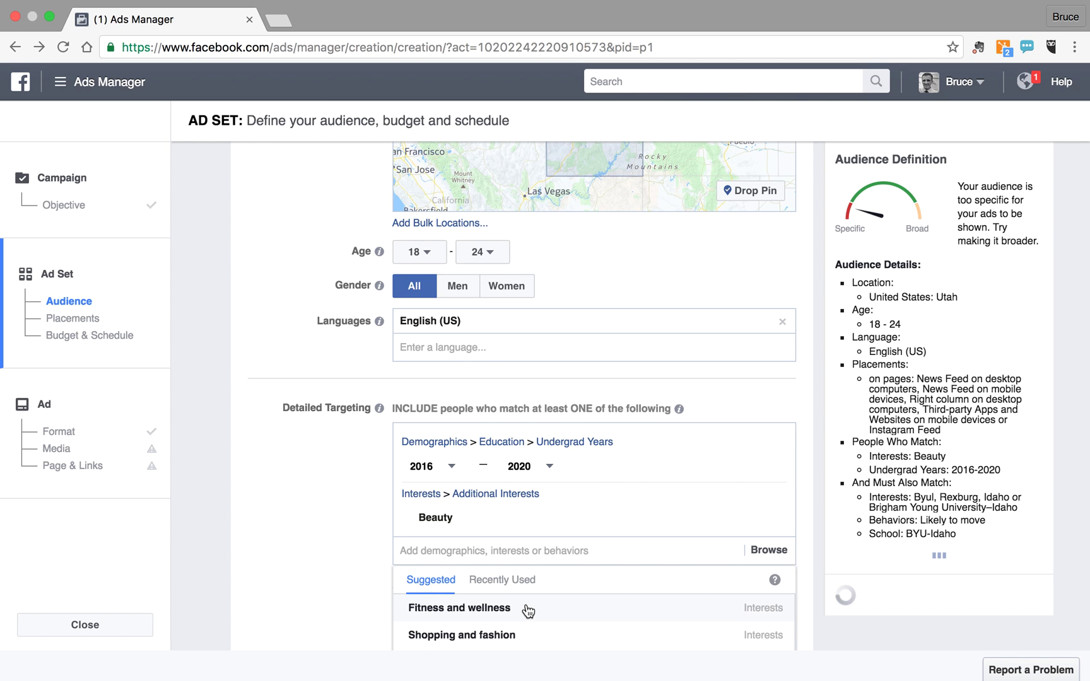
{"action": "scroll", "coordinate": [510, 615], "scroll_direction": "down", "scroll_amount": 3}
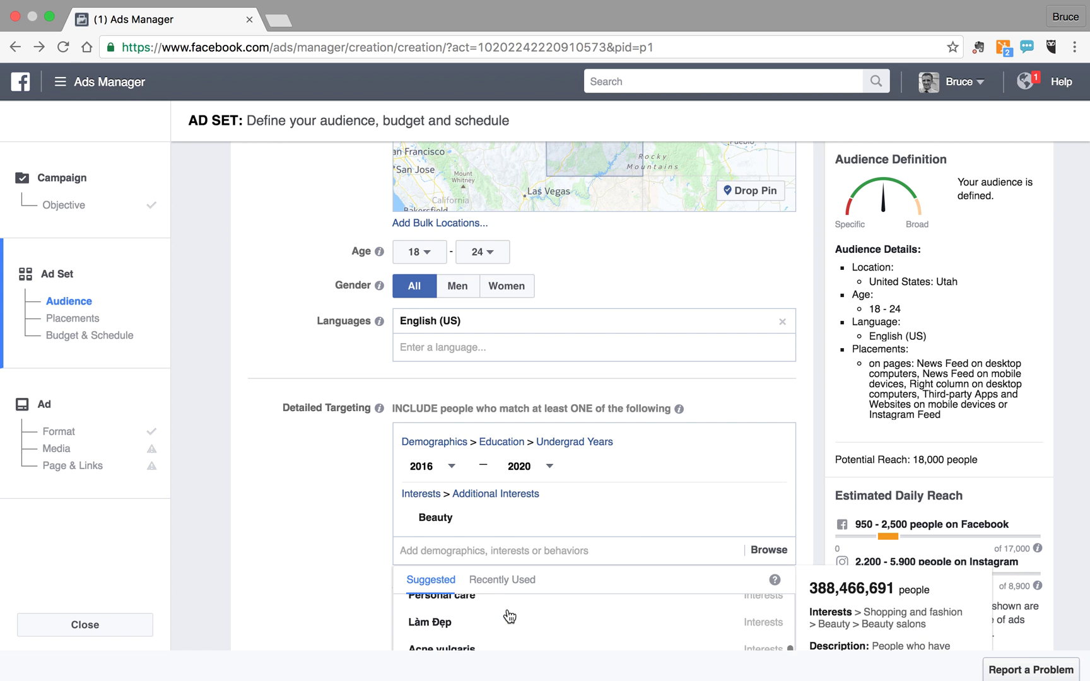
{"action": "scroll", "coordinate": [509, 617], "scroll_direction": "down", "scroll_amount": 1}
{"action": "scroll", "coordinate": [1049, 312], "scroll_direction": "down", "scroll_amount": 6}
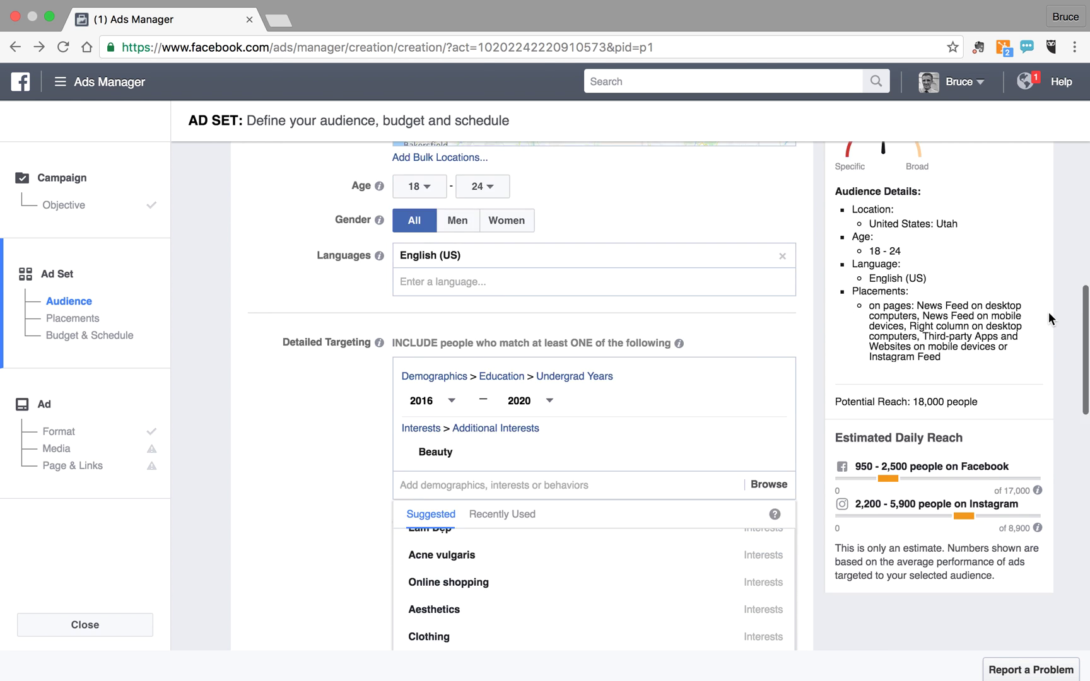
{"action": "scroll", "coordinate": [1048, 312], "scroll_direction": "up", "scroll_amount": 1}
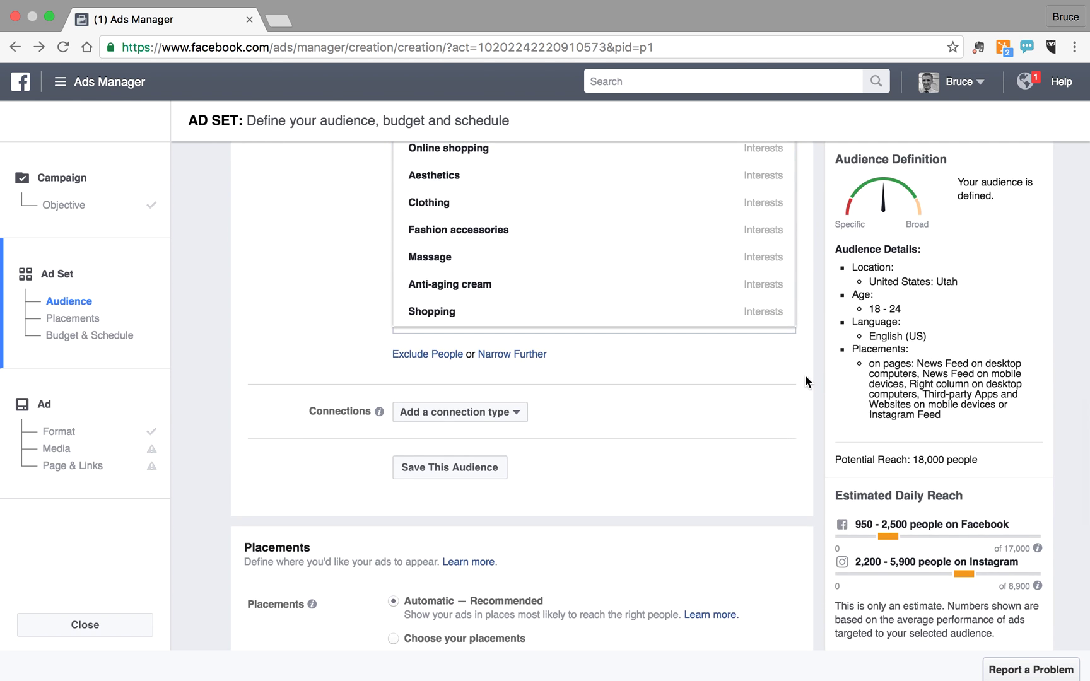
{"action": "scroll", "coordinate": [805, 375], "scroll_direction": "up", "scroll_amount": 3}
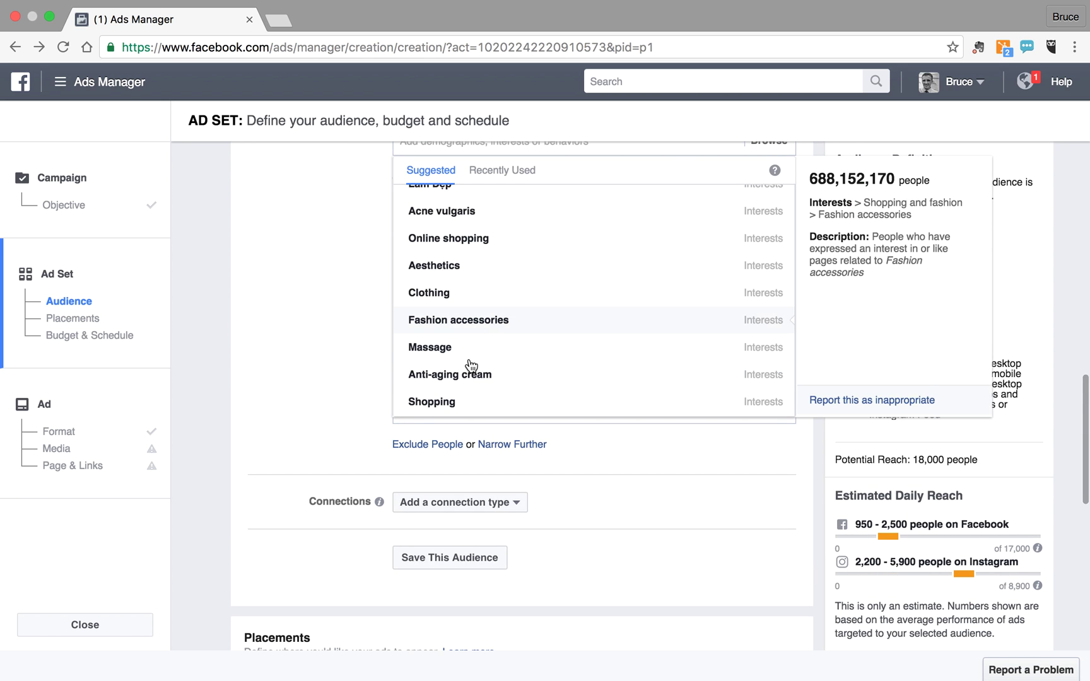
{"action": "left_click", "coordinate": [292, 299]}
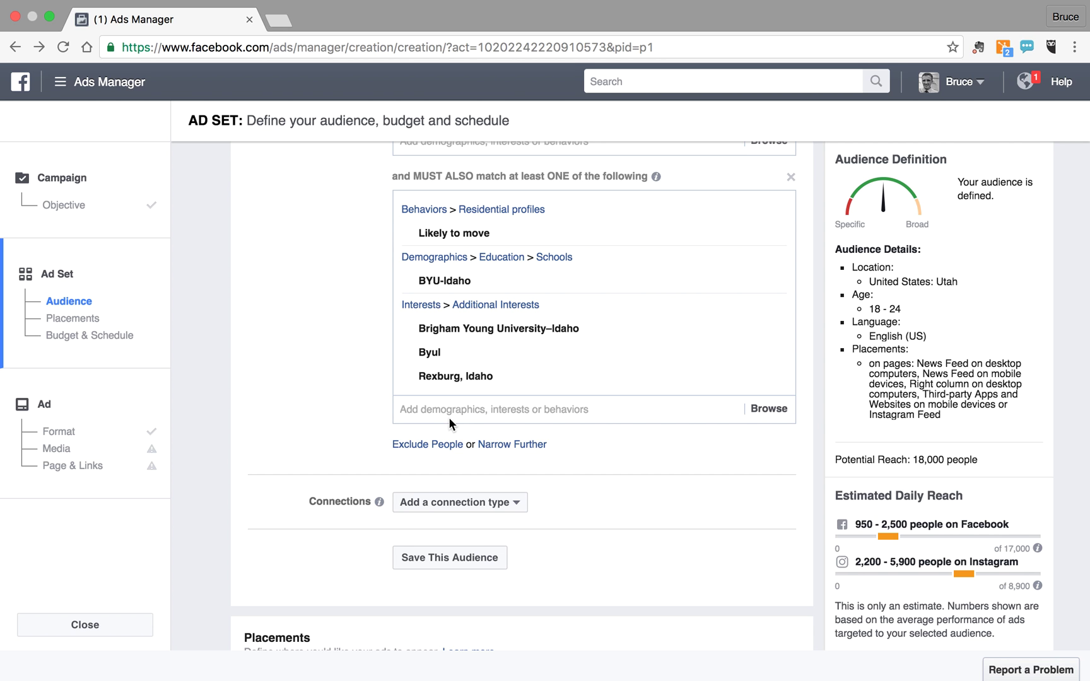
{"action": "scroll", "coordinate": [448, 417], "scroll_direction": "down", "scroll_amount": 1}
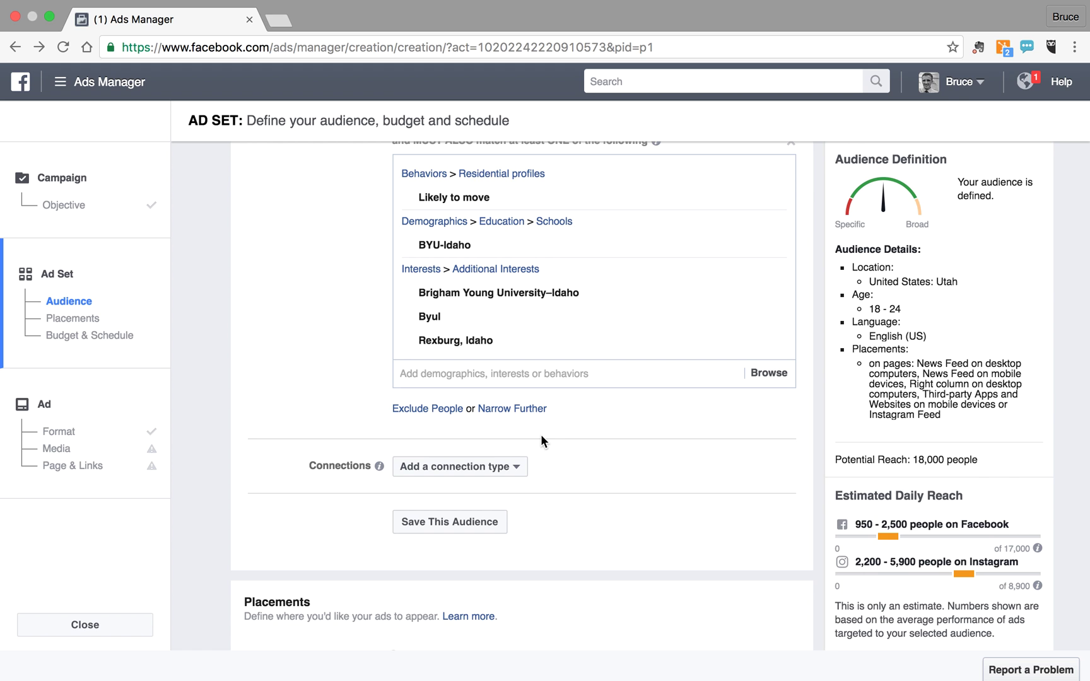
{"action": "scroll", "coordinate": [541, 435], "scroll_direction": "up", "scroll_amount": 2}
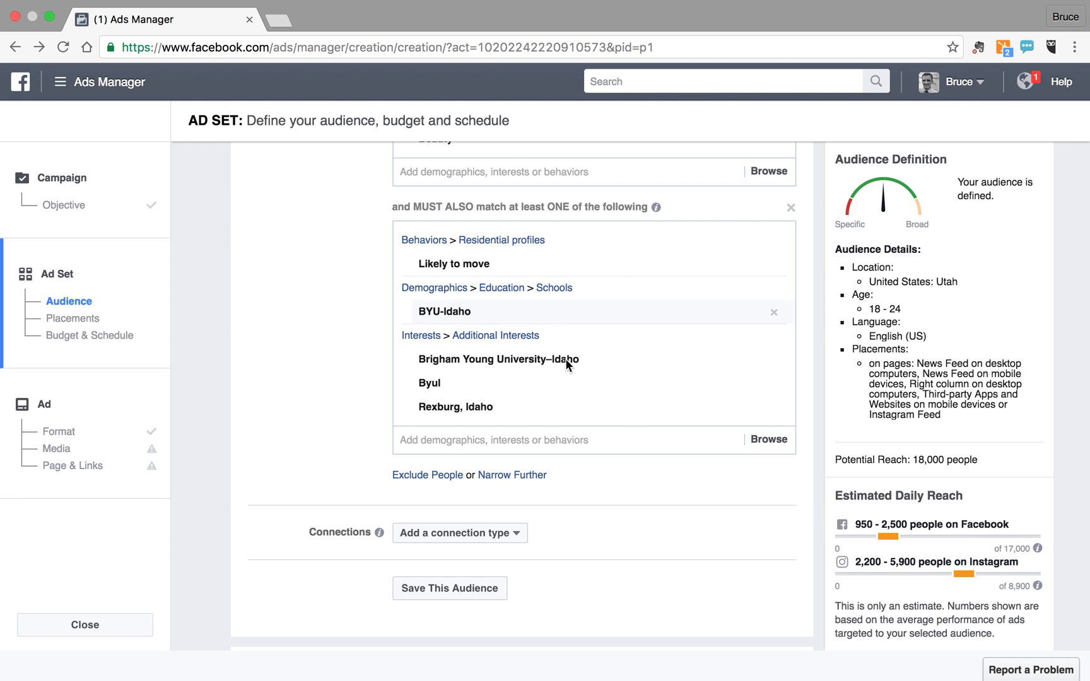
{"action": "mouse_move", "coordinate": [571, 381]}
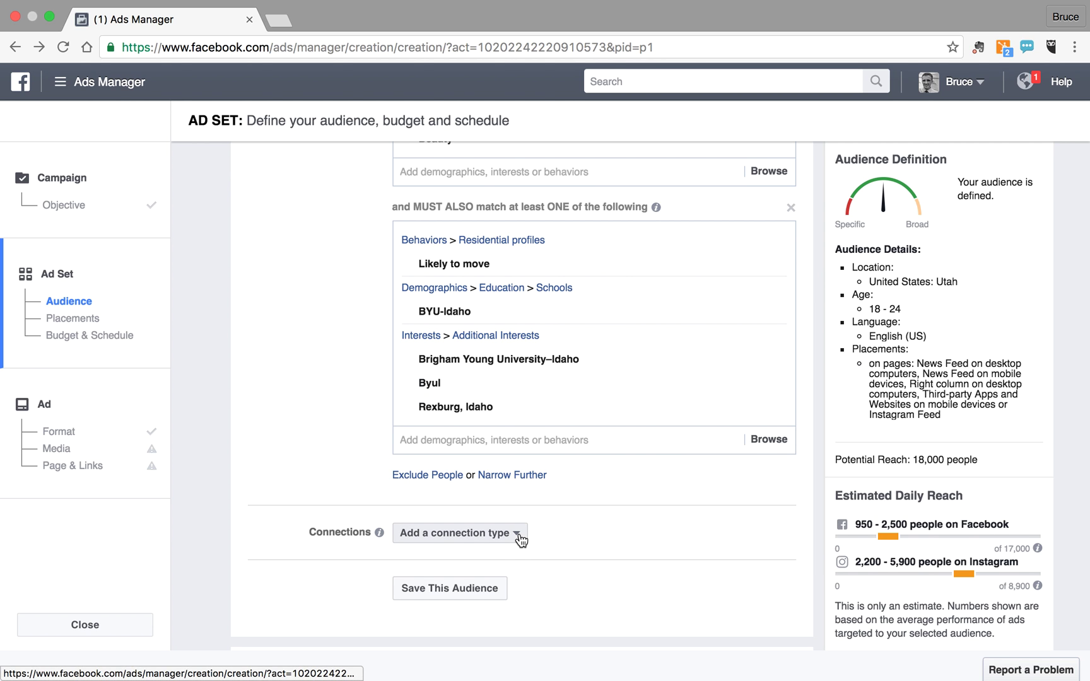
{"action": "scroll", "coordinate": [519, 533], "scroll_direction": "down", "scroll_amount": 2}
{"action": "left_click", "coordinate": [511, 496]}
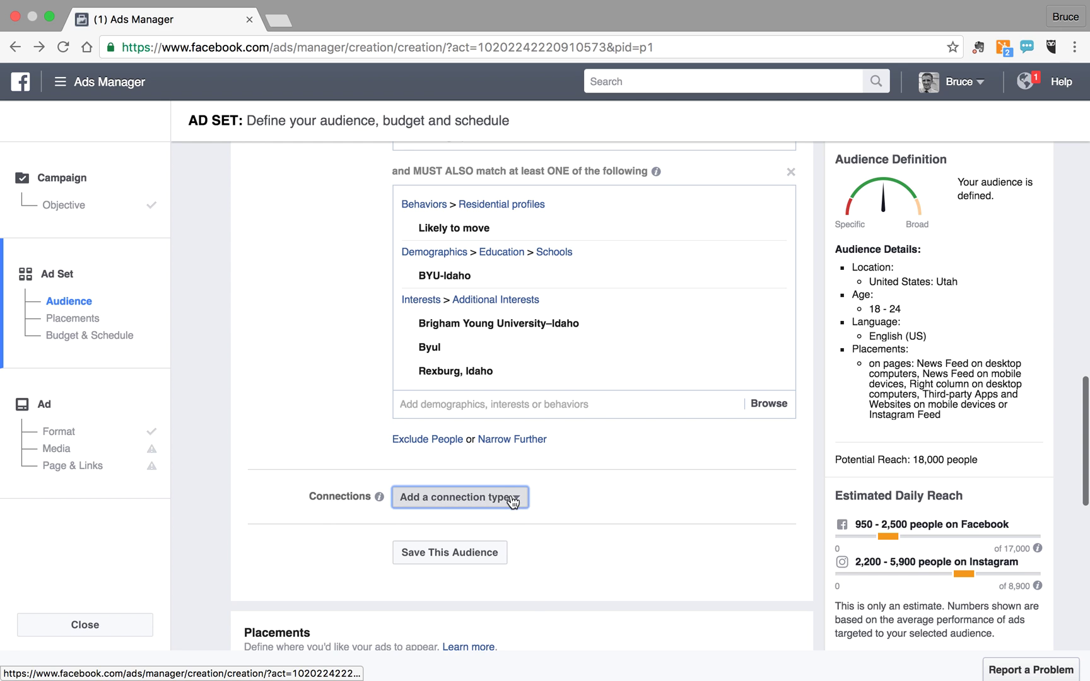
{"action": "mouse_move", "coordinate": [498, 532]}
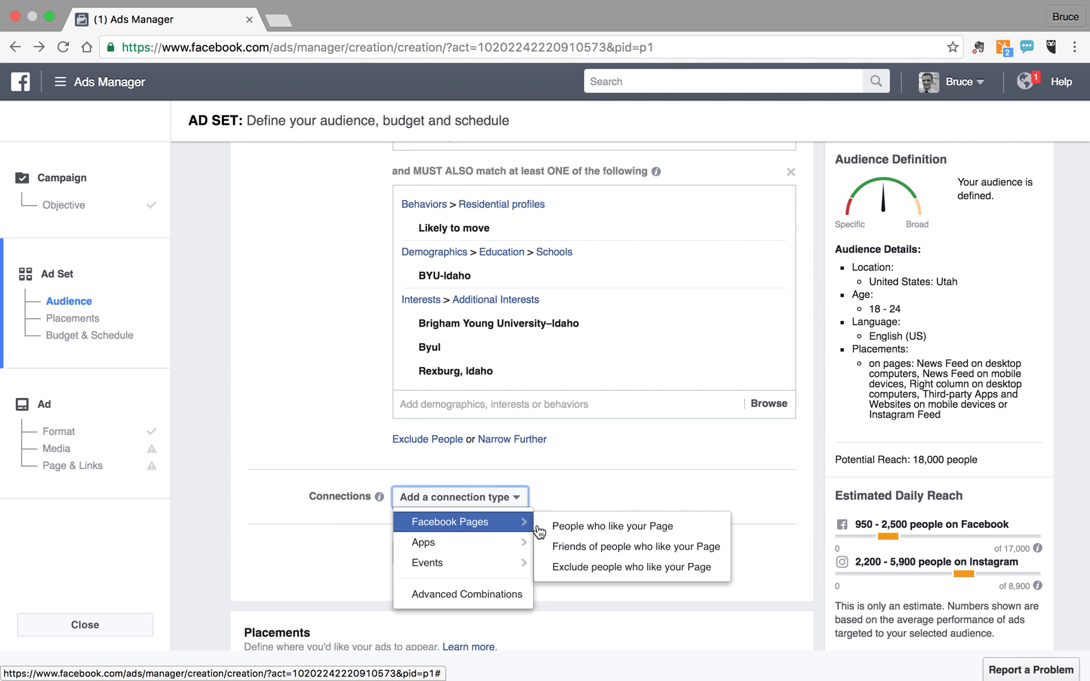
{"action": "mouse_move", "coordinate": [429, 550]}
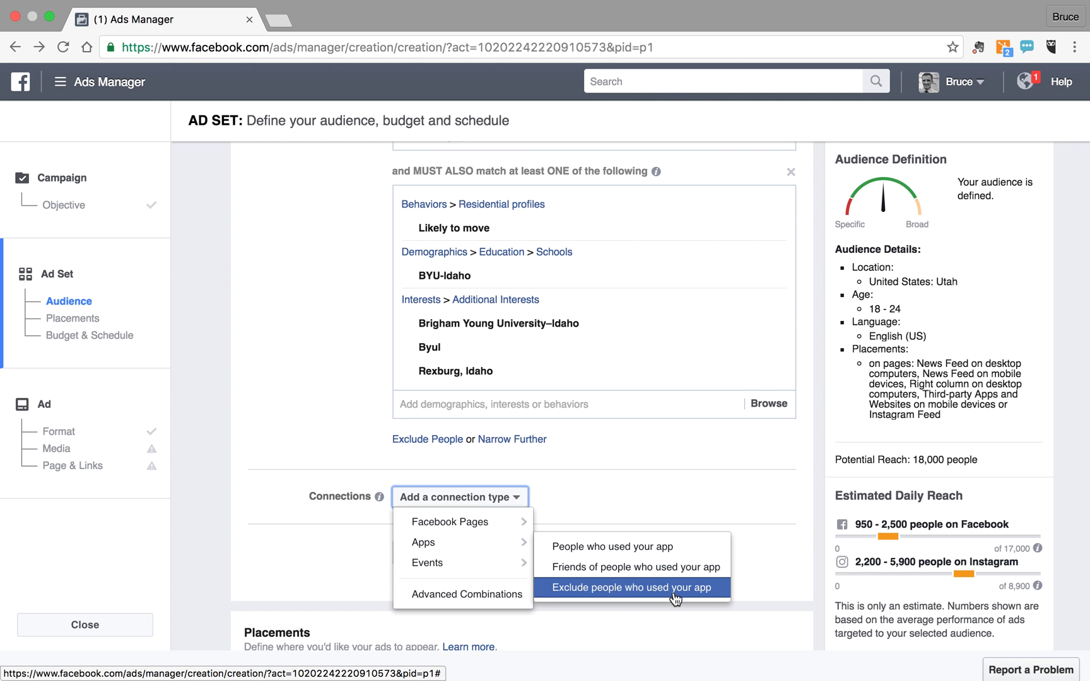
{"action": "left_click", "coordinate": [703, 468]}
{"action": "scroll", "coordinate": [602, 505], "scroll_direction": "up", "scroll_amount": 2}
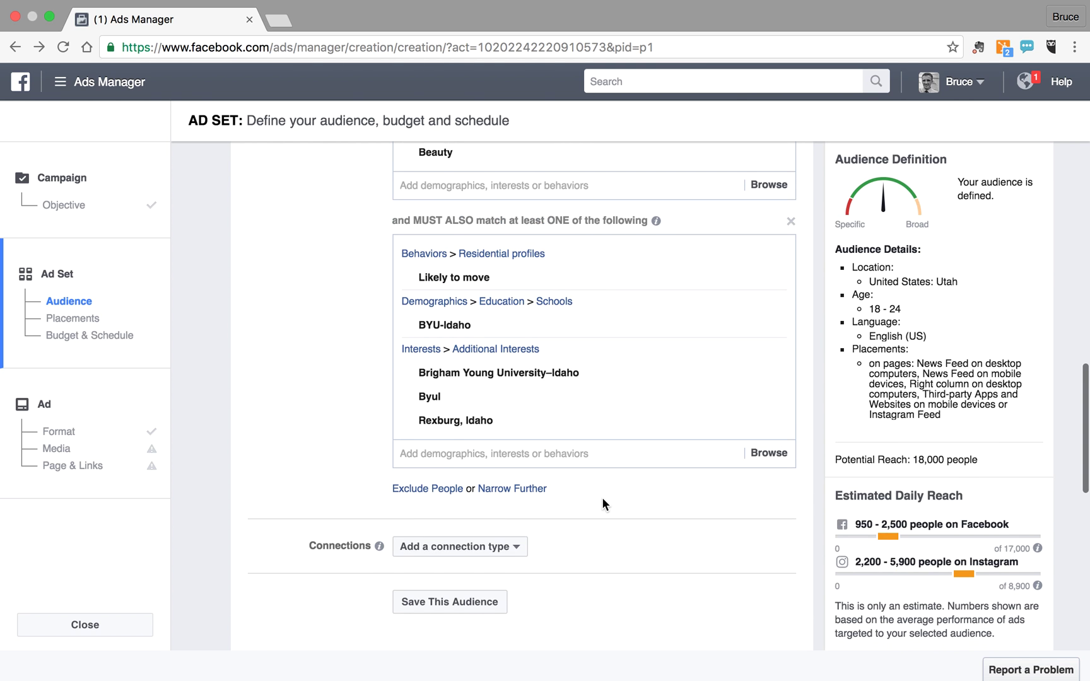
{"action": "scroll", "coordinate": [602, 504], "scroll_direction": "down", "scroll_amount": 4}
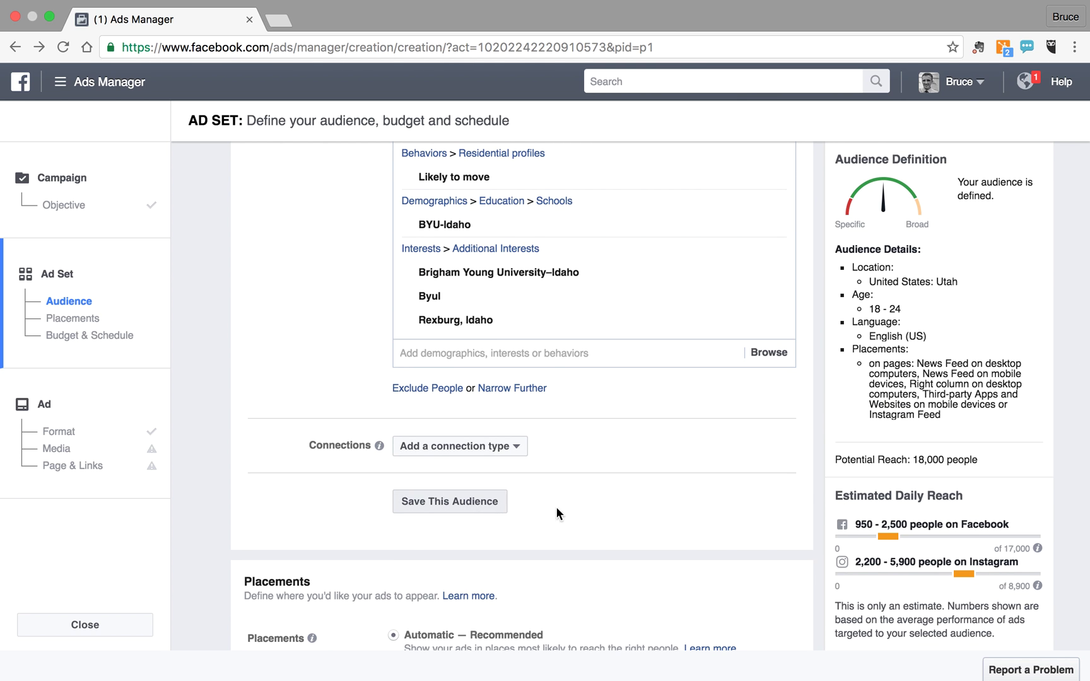
{"action": "scroll", "coordinate": [557, 511], "scroll_direction": "up", "scroll_amount": 1}
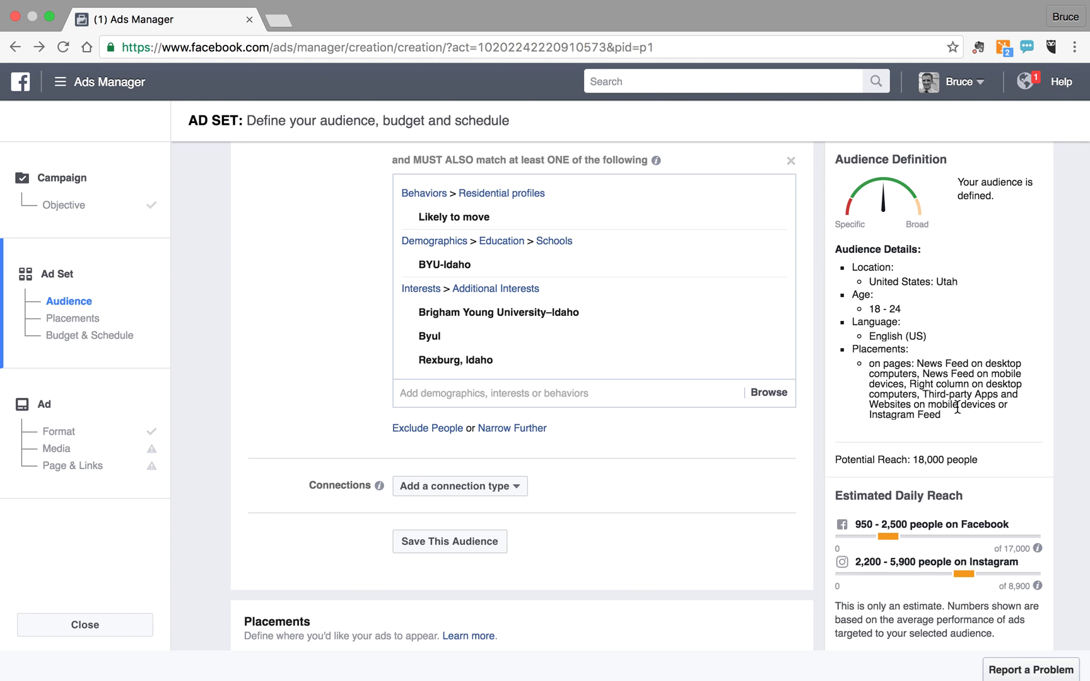
{"action": "scroll", "coordinate": [924, 554], "scroll_direction": "down", "scroll_amount": 2}
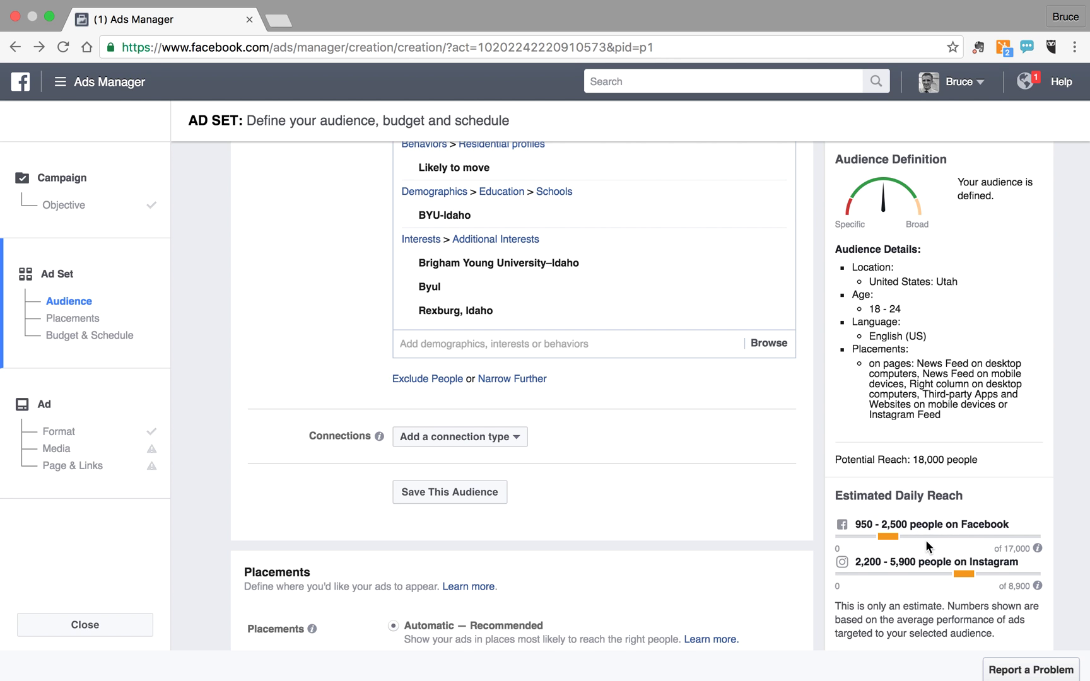
Step: Schedule the ad set from Jul 23 to Aug 23, 2016 and reveal advanced delivery options
{"action": "scroll", "coordinate": [676, 501], "scroll_direction": "down", "scroll_amount": 5}
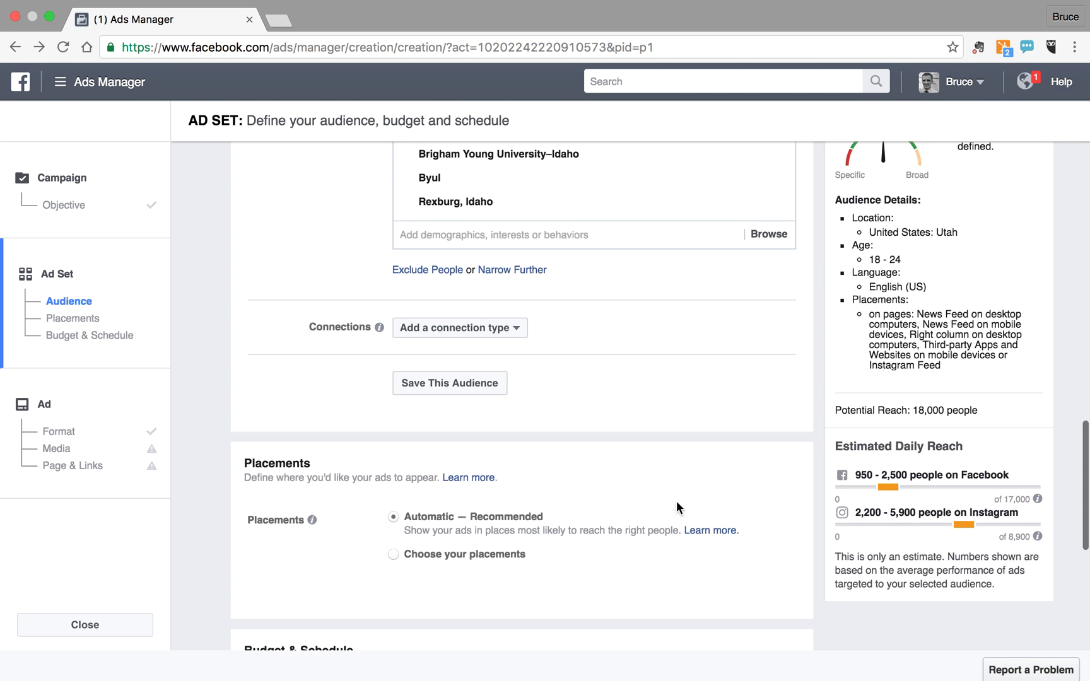
{"action": "scroll", "coordinate": [679, 508], "scroll_direction": "down", "scroll_amount": 2}
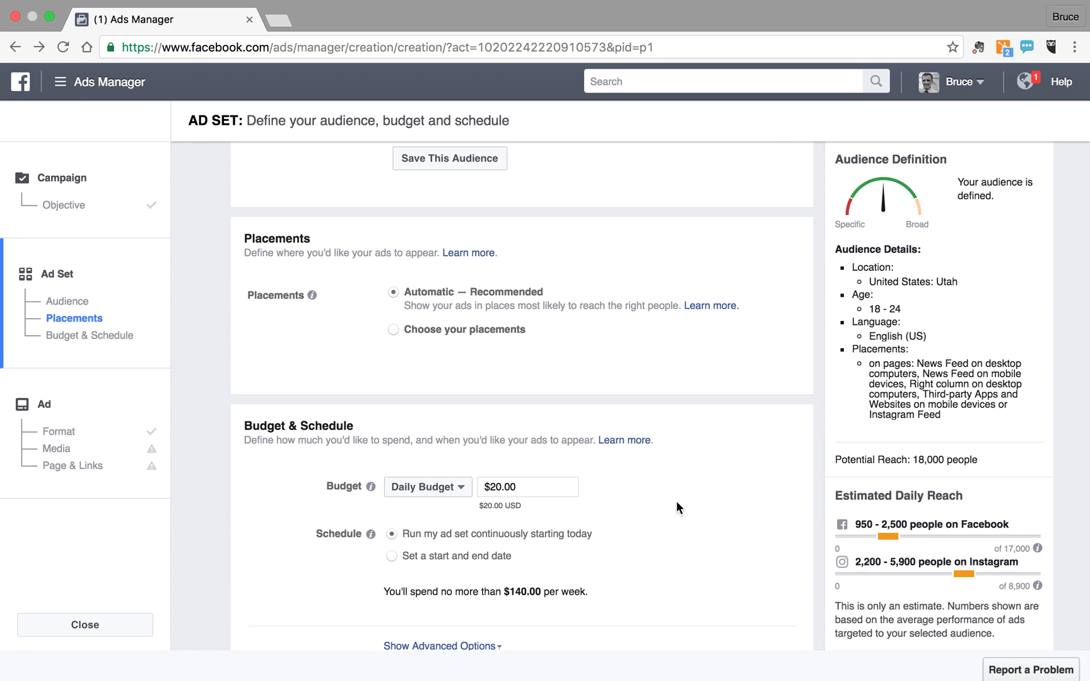
{"action": "scroll", "coordinate": [676, 507], "scroll_direction": "down", "scroll_amount": 3}
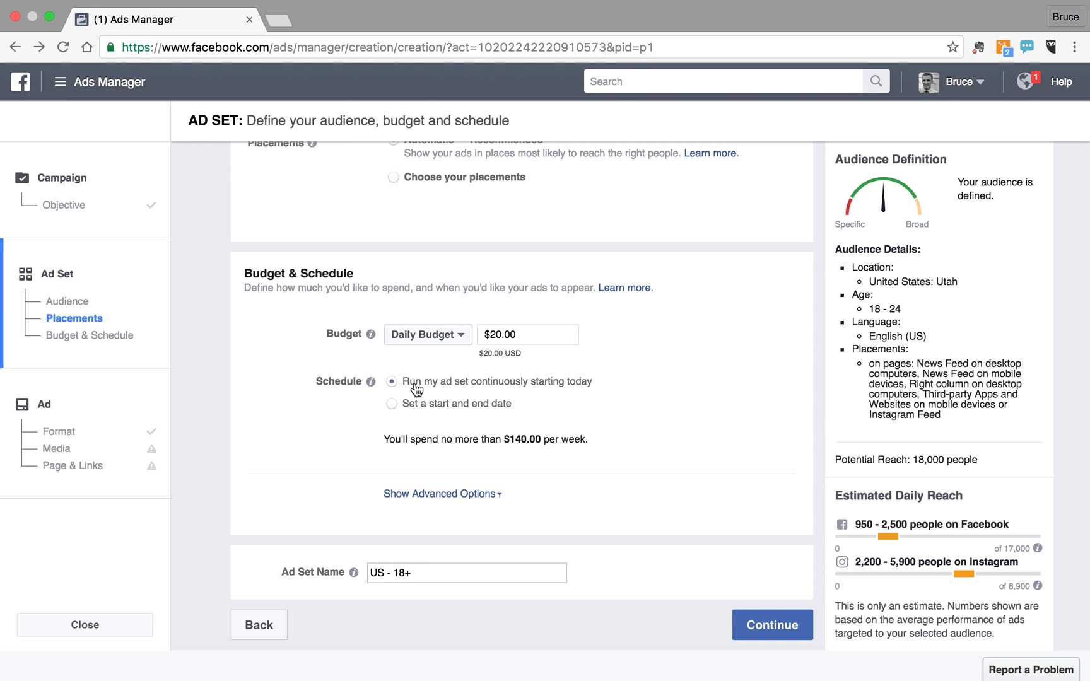
{"action": "left_click", "coordinate": [393, 407]}
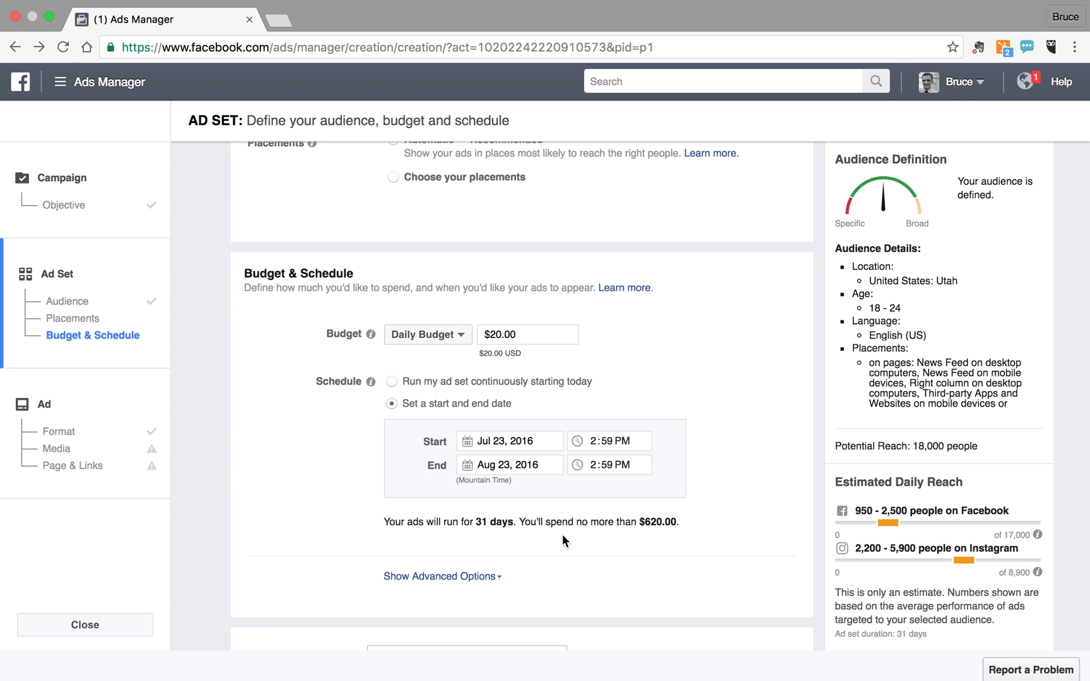
{"action": "scroll", "coordinate": [562, 534], "scroll_direction": "down", "scroll_amount": 3}
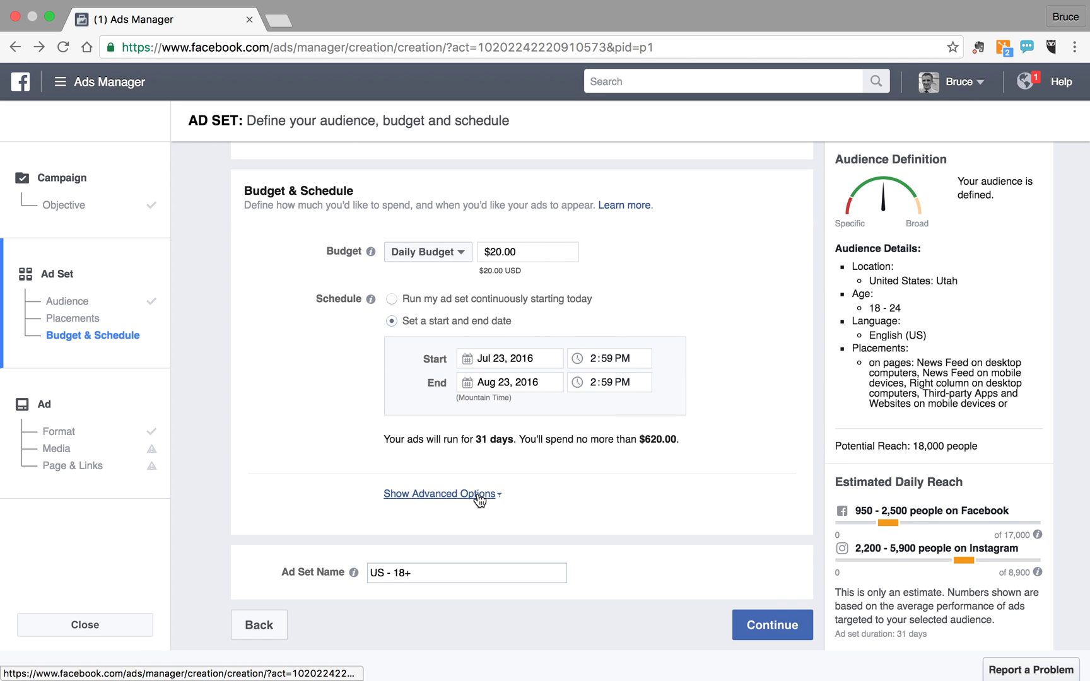
{"action": "left_click", "coordinate": [480, 494]}
{"action": "scroll", "coordinate": [477, 535], "scroll_direction": "down", "scroll_amount": 4}
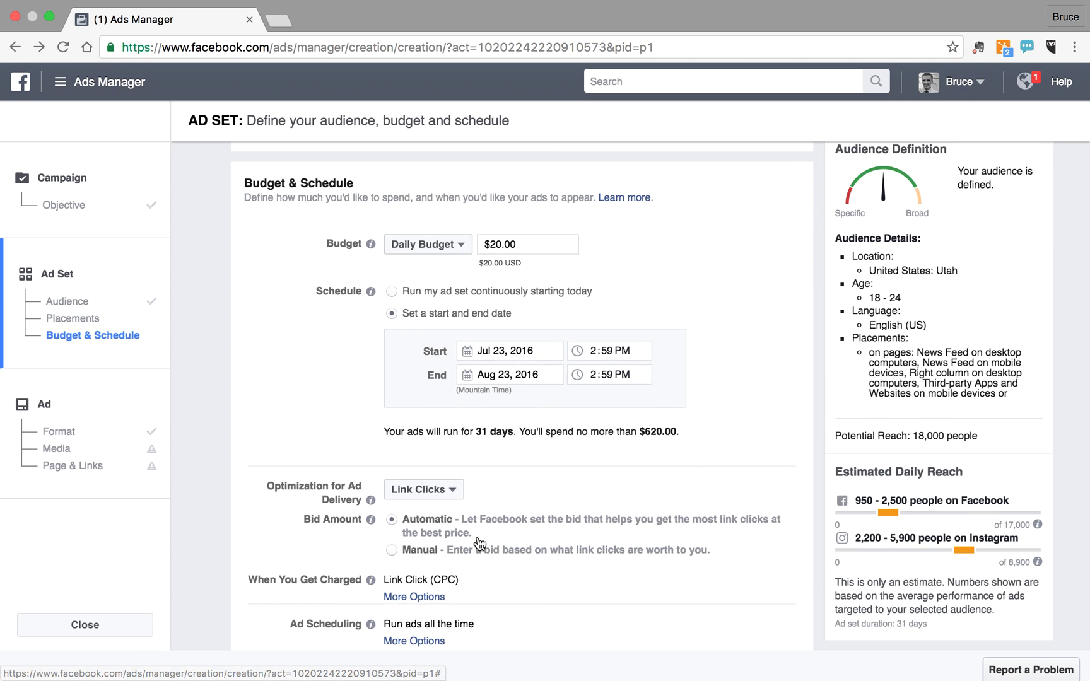
{"action": "scroll", "coordinate": [477, 535], "scroll_direction": "down", "scroll_amount": 2}
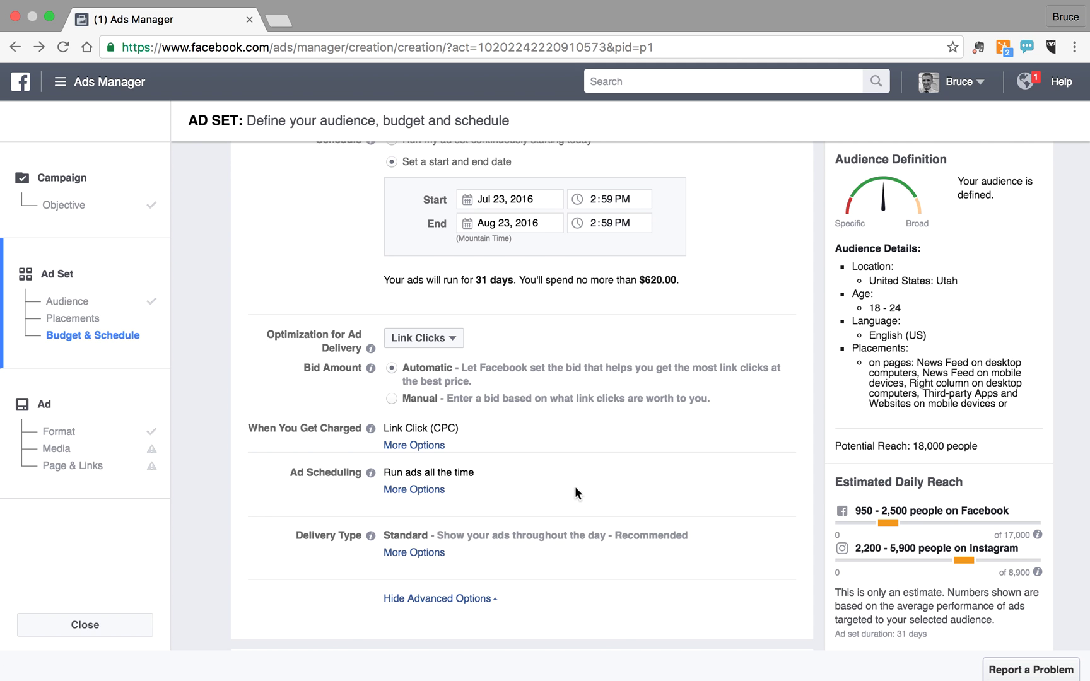
{"action": "scroll", "coordinate": [579, 498], "scroll_direction": "down", "scroll_amount": 2}
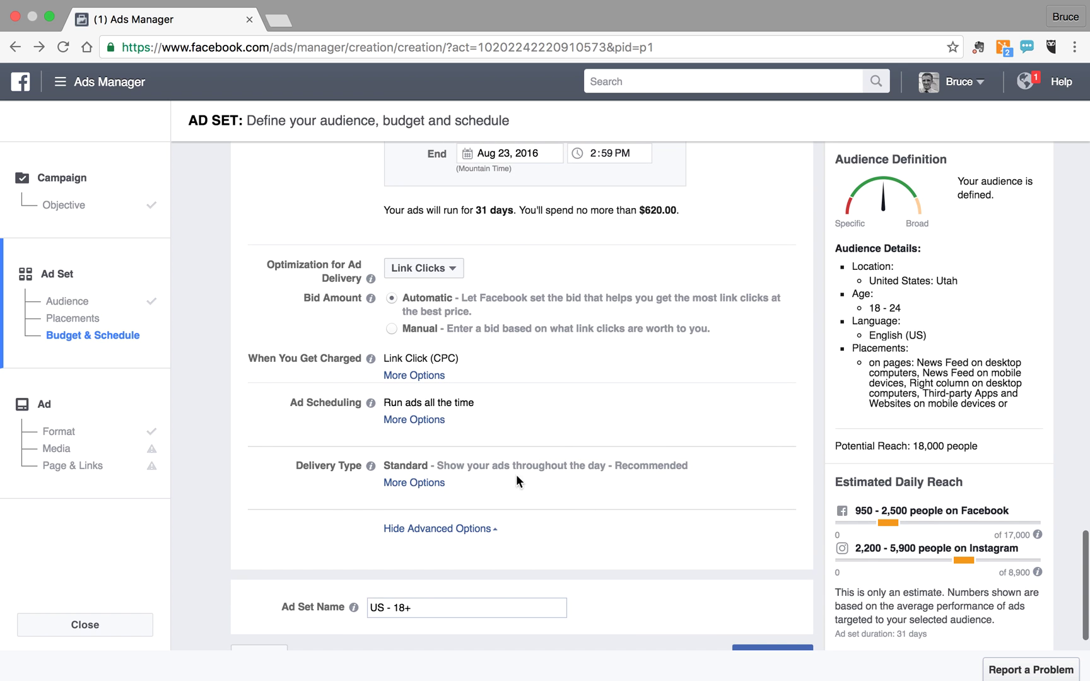
{"action": "scroll", "coordinate": [546, 433], "scroll_direction": "down", "scroll_amount": 1}
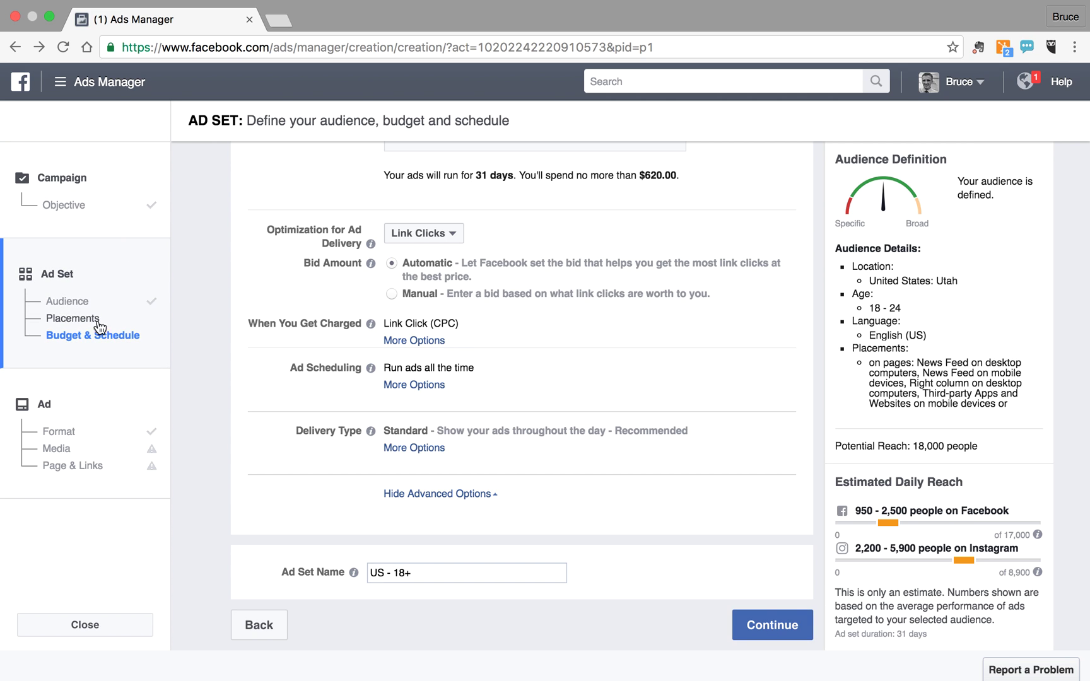
{"action": "left_click", "coordinate": [788, 627]}
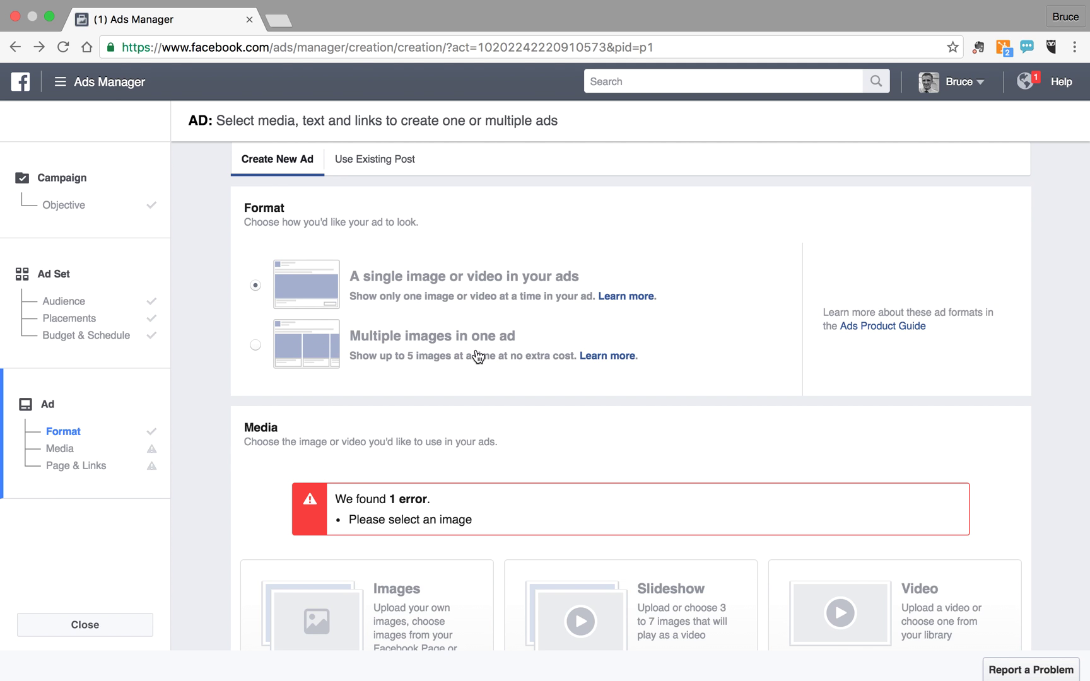
Step: Scroll the Ad page down to the Media section, which still needs an image
{"action": "scroll", "coordinate": [473, 390], "scroll_direction": "down", "scroll_amount": 5}
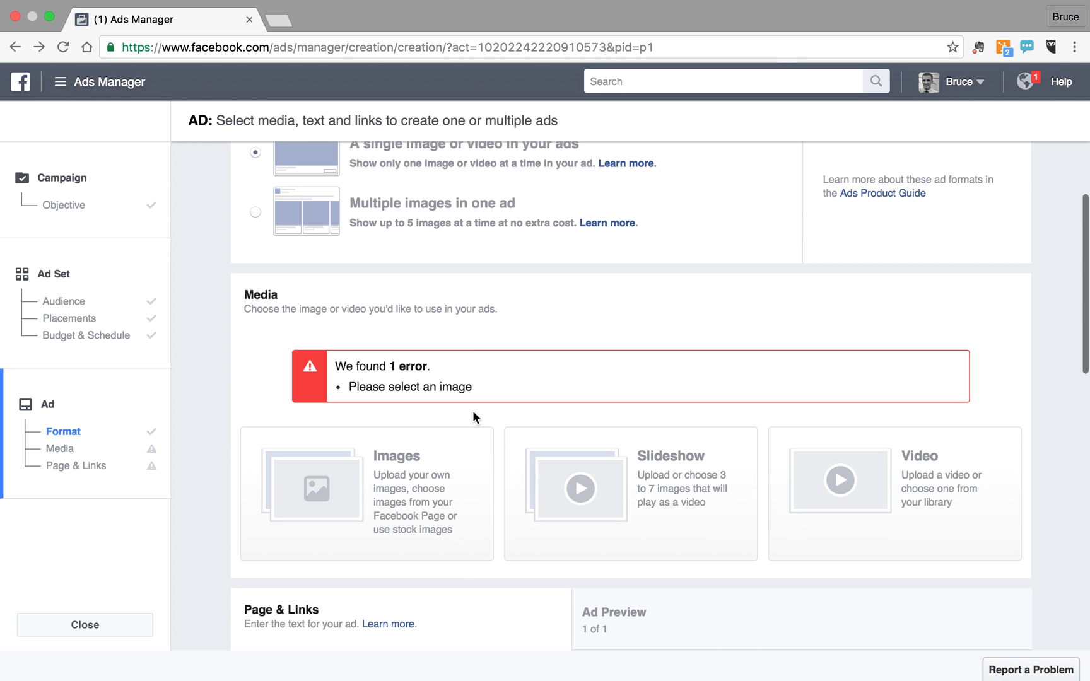
{"action": "scroll", "coordinate": [473, 411], "scroll_direction": "down", "scroll_amount": 3}
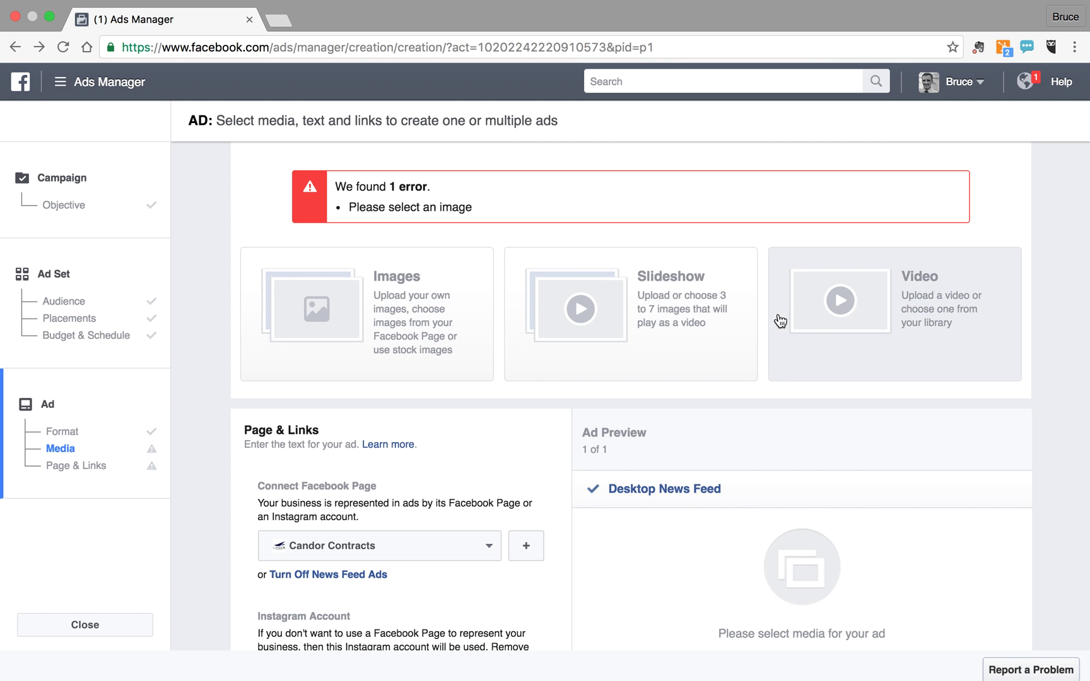
Step: Upload the 800×800 Instagram Ads image from Downloads as the ad's single image
{"action": "left_click", "coordinate": [380, 314]}
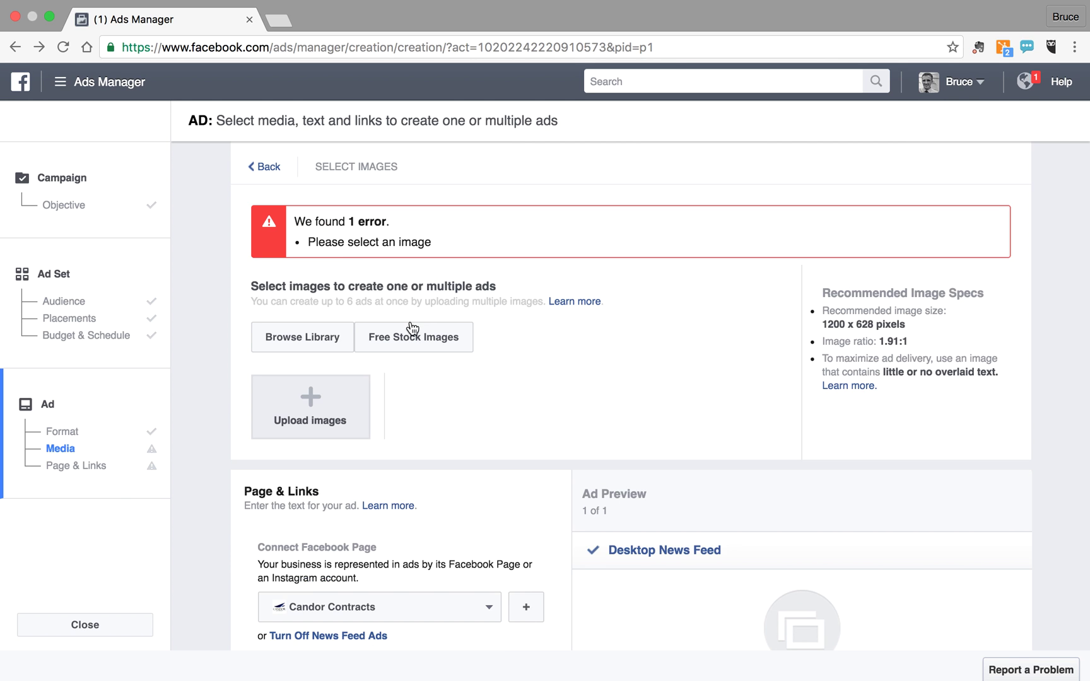
{"action": "left_click", "coordinate": [292, 389]}
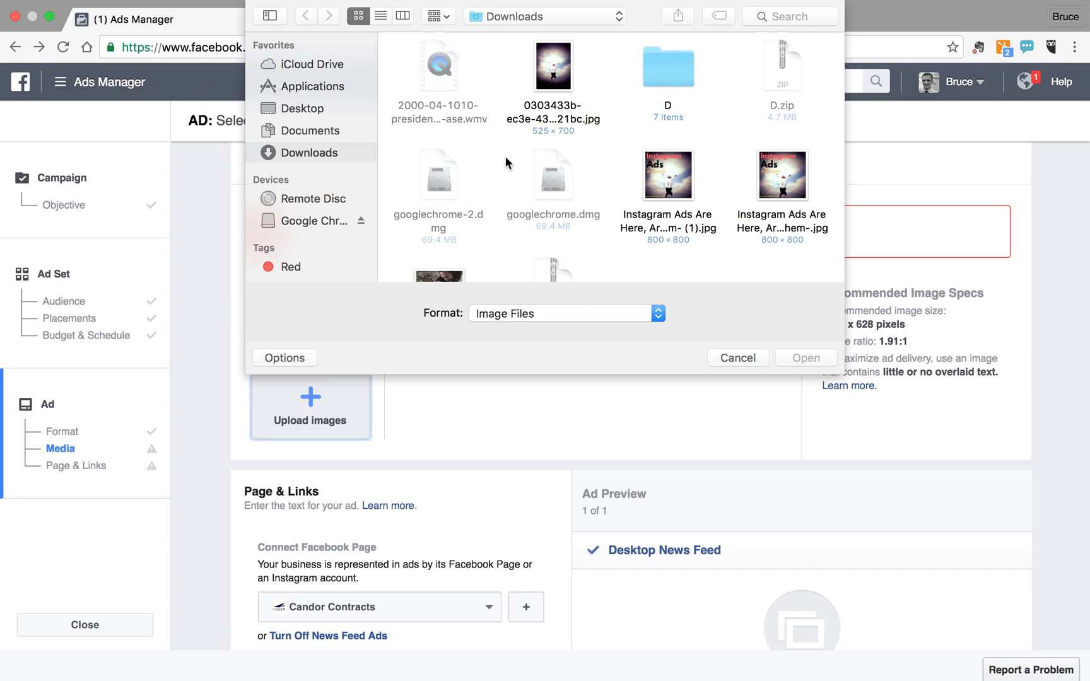
{"action": "scroll", "coordinate": [505, 163], "scroll_direction": "down", "scroll_amount": 2}
{"action": "left_click", "coordinate": [667, 144]}
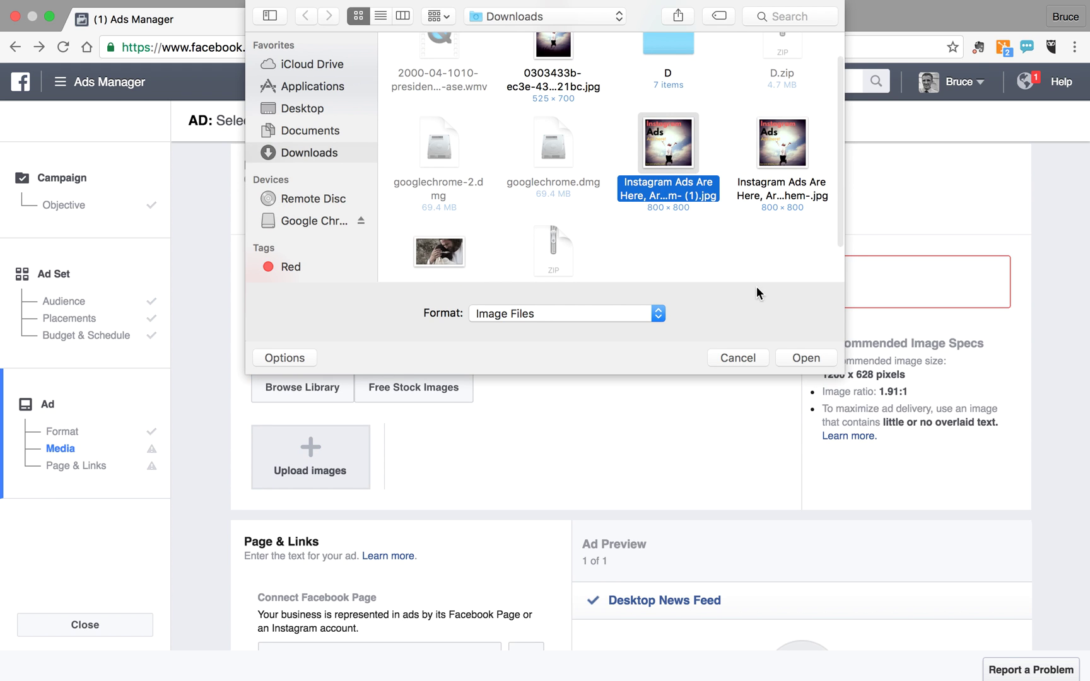
{"action": "left_click", "coordinate": [797, 357]}
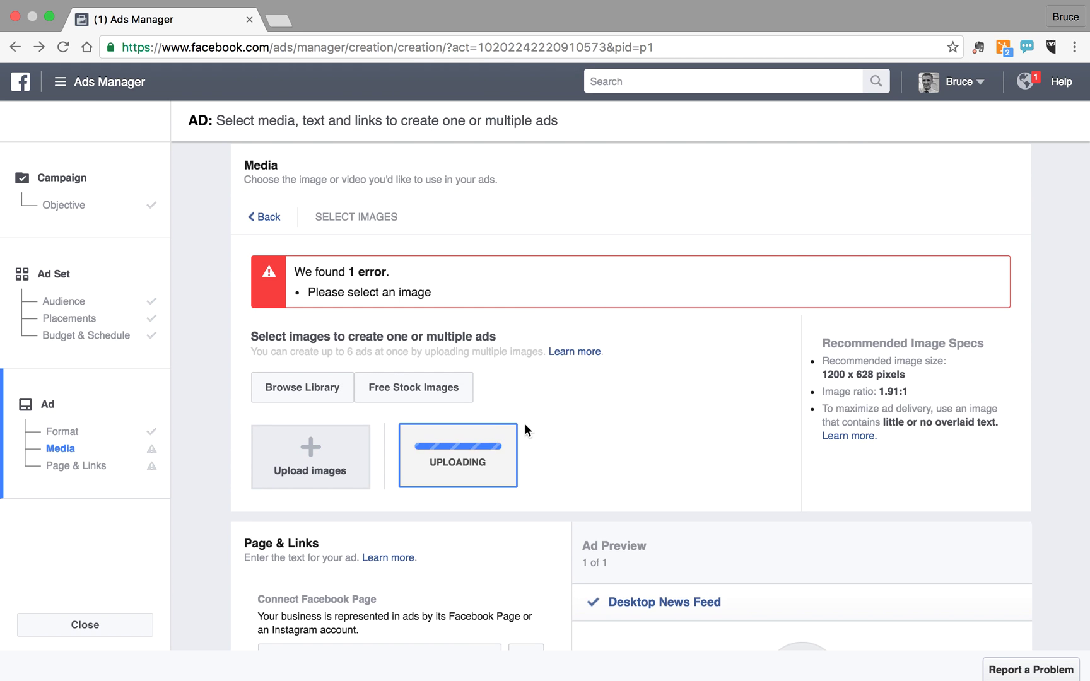
{"action": "scroll", "coordinate": [525, 431], "scroll_direction": "down", "scroll_amount": 3}
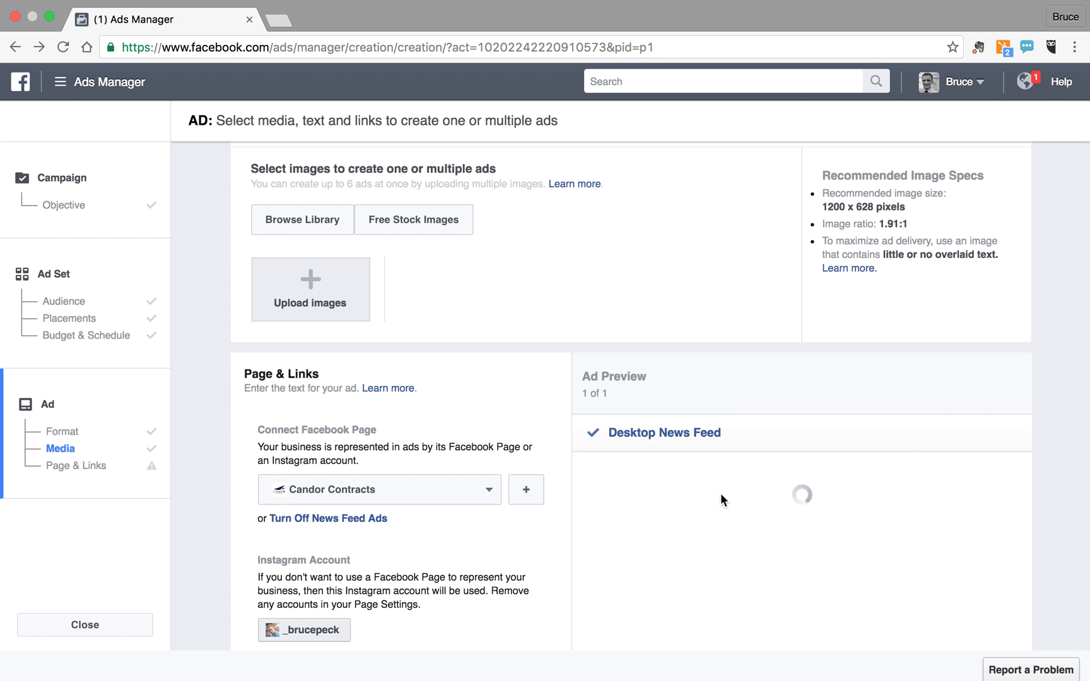
{"action": "scroll", "coordinate": [720, 493], "scroll_direction": "down", "scroll_amount": 4}
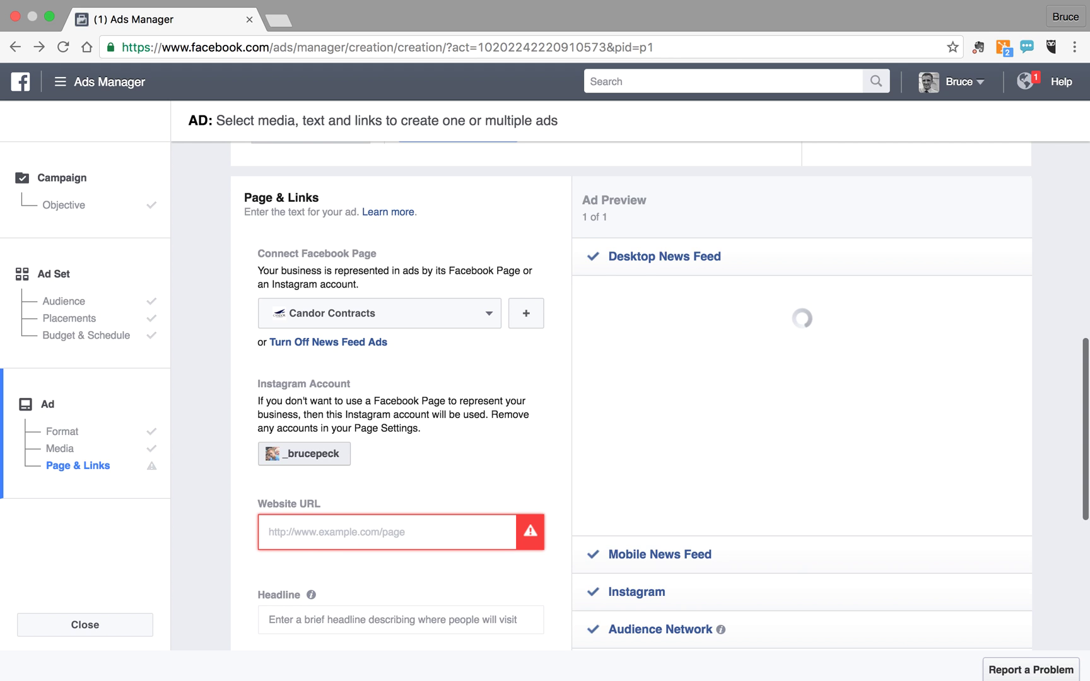
{"action": "type", "text": "www"}
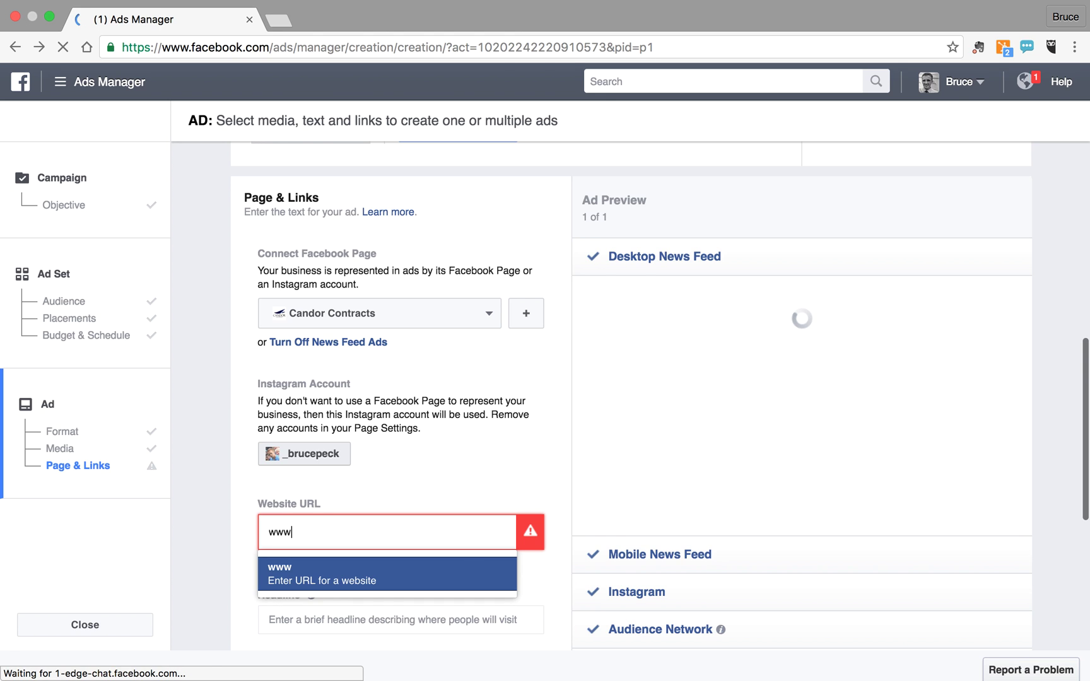
{"action": "type", "text": ".nermakr.com.com"}
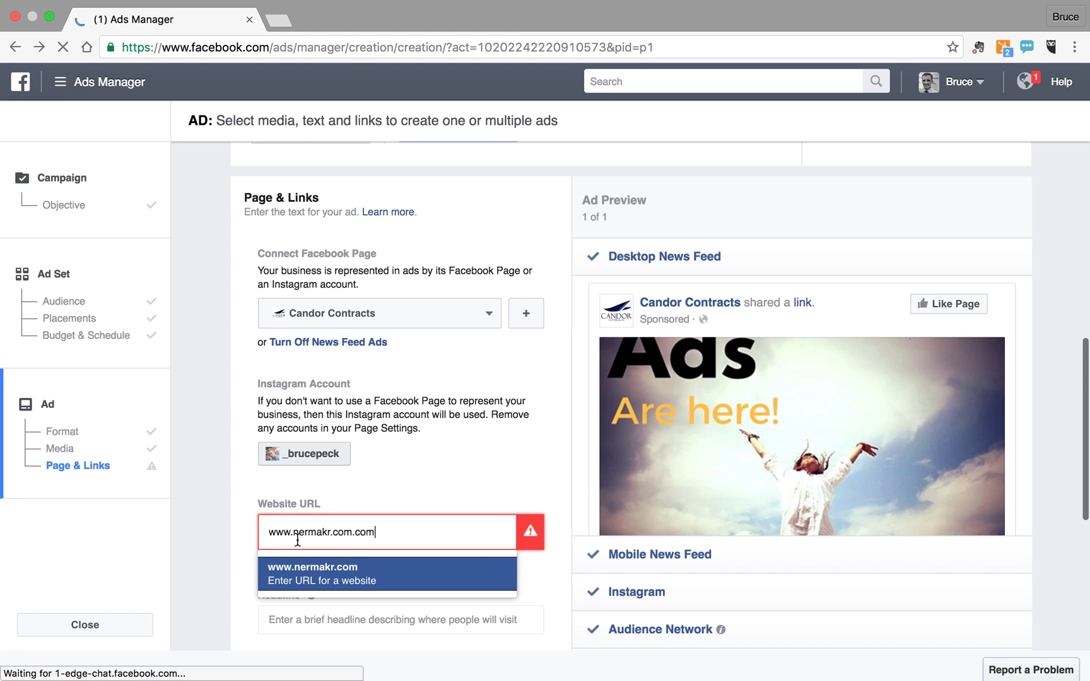
{"action": "key", "text": "BackSpace"}
{"action": "key", "text": "BackSpace"}
{"action": "key", "text": "BackSpace"}
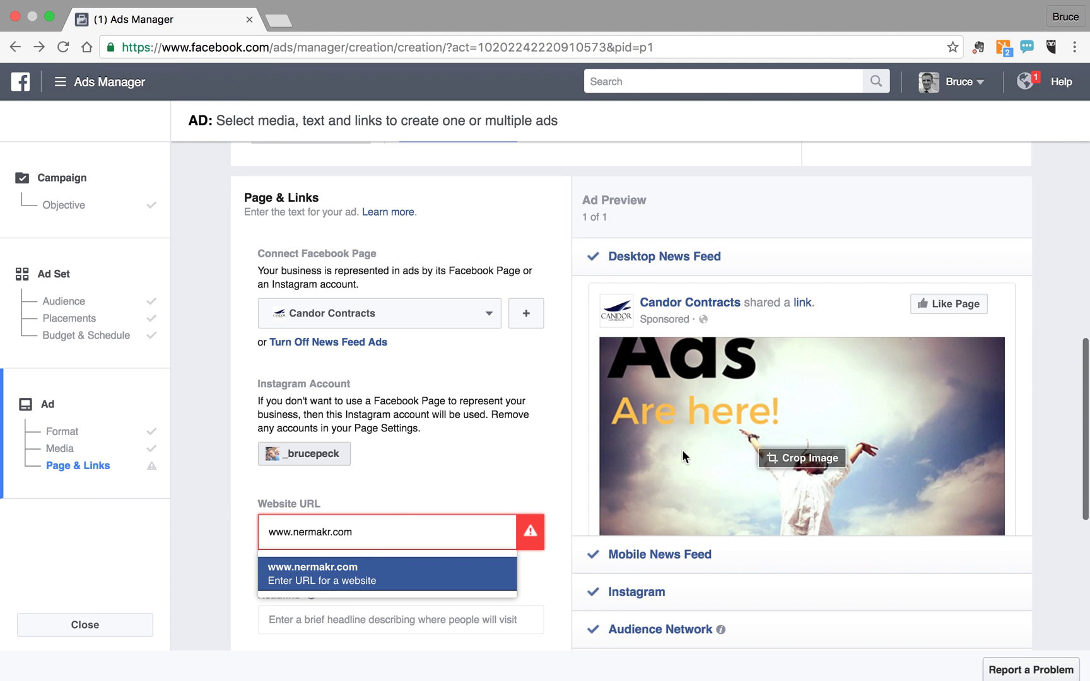
{"action": "scroll", "coordinate": [691, 401], "scroll_direction": "down", "scroll_amount": 3}
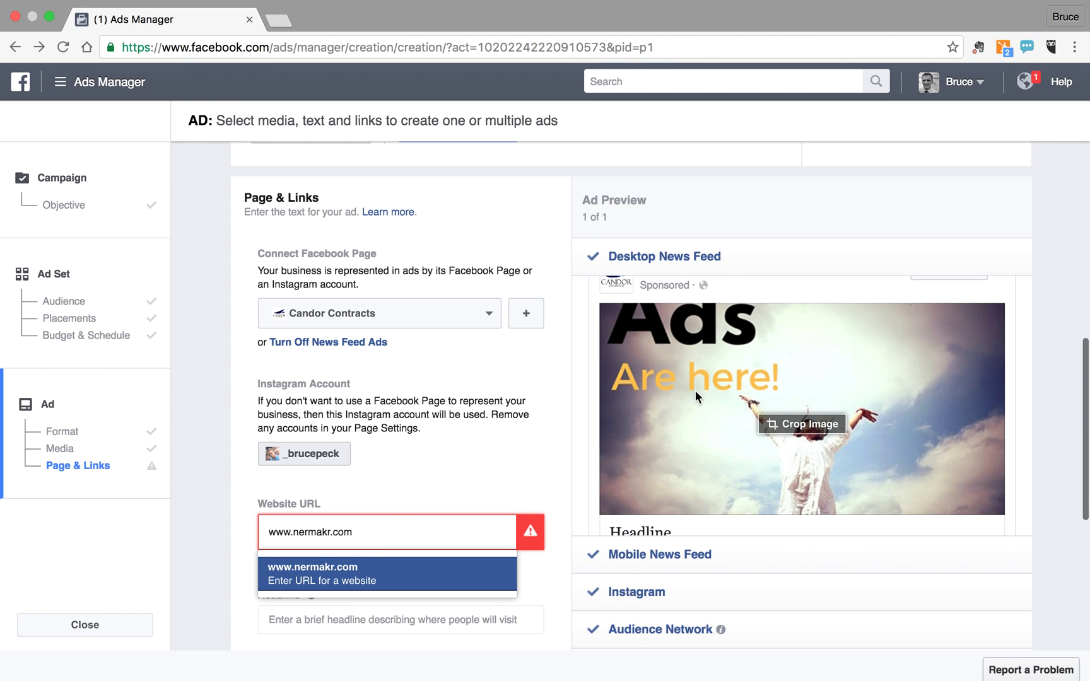
{"action": "scroll", "coordinate": [695, 390], "scroll_direction": "down", "scroll_amount": 2}
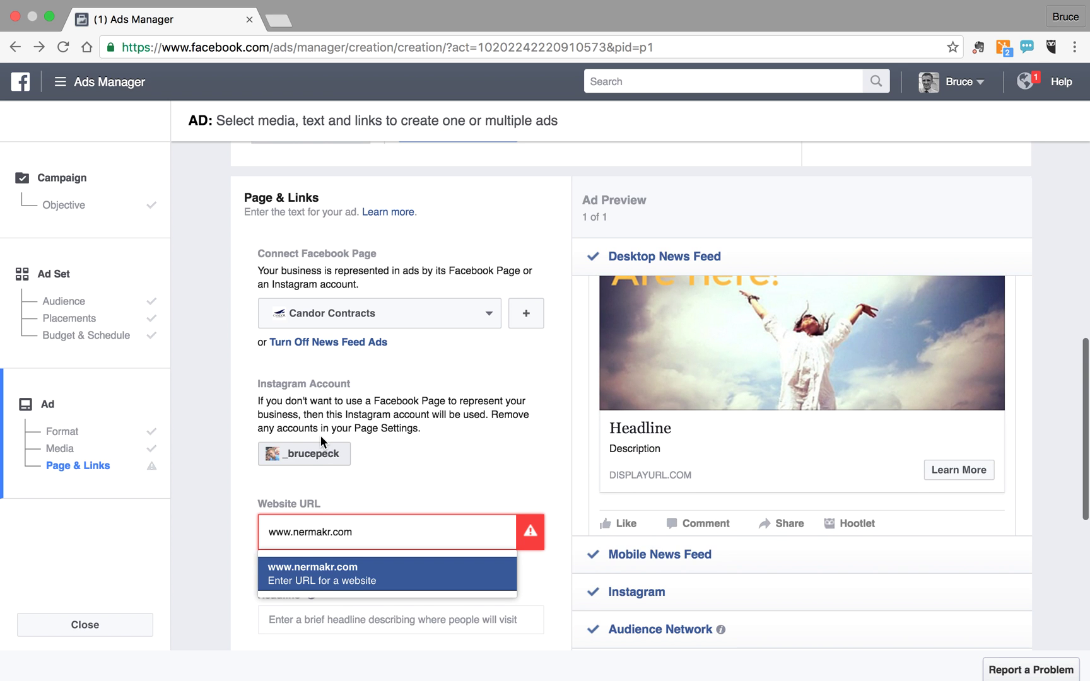
{"action": "scroll", "coordinate": [321, 439], "scroll_direction": "down", "scroll_amount": 1}
{"action": "scroll", "coordinate": [320, 435], "scroll_direction": "down", "scroll_amount": 2}
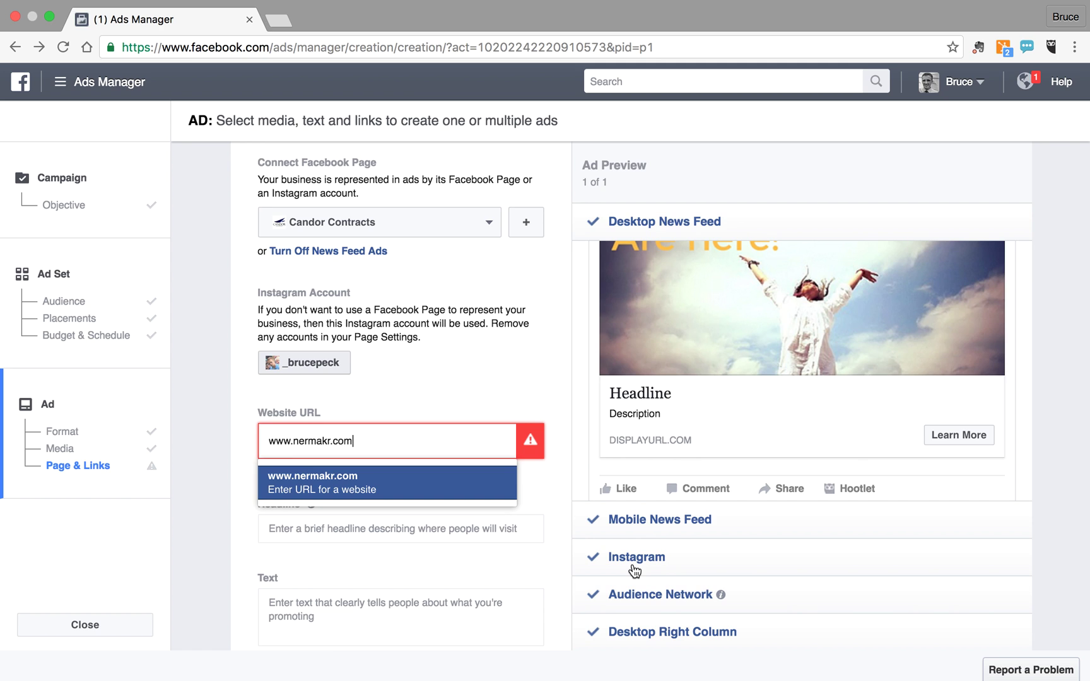
{"action": "key", "text": "Return"}
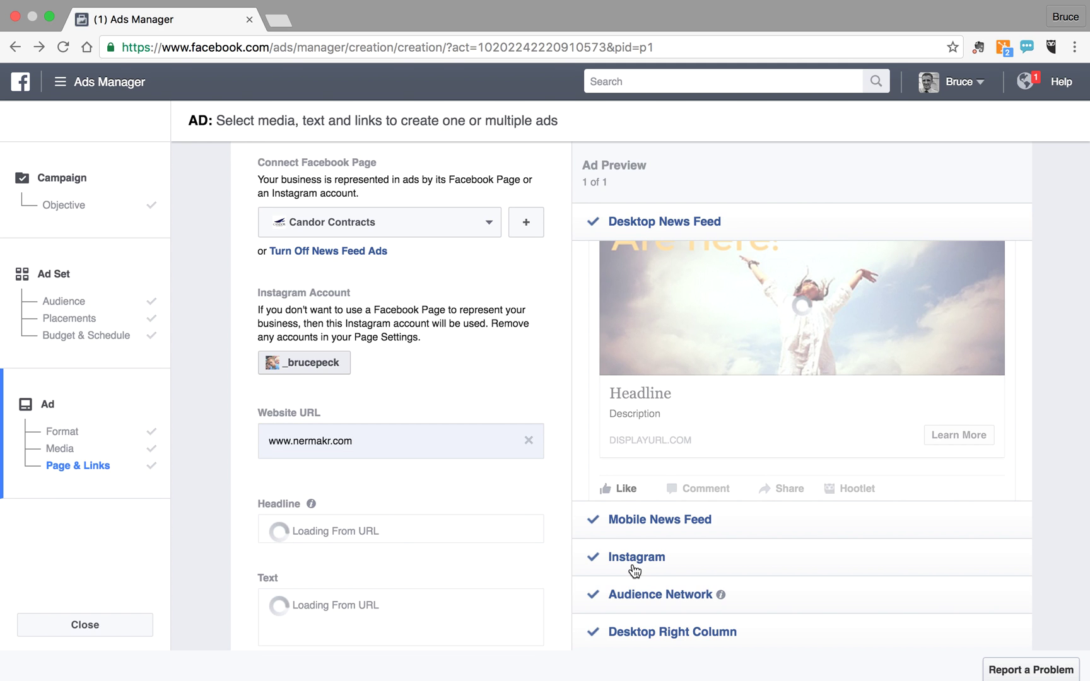
{"action": "left_click", "coordinate": [632, 563]}
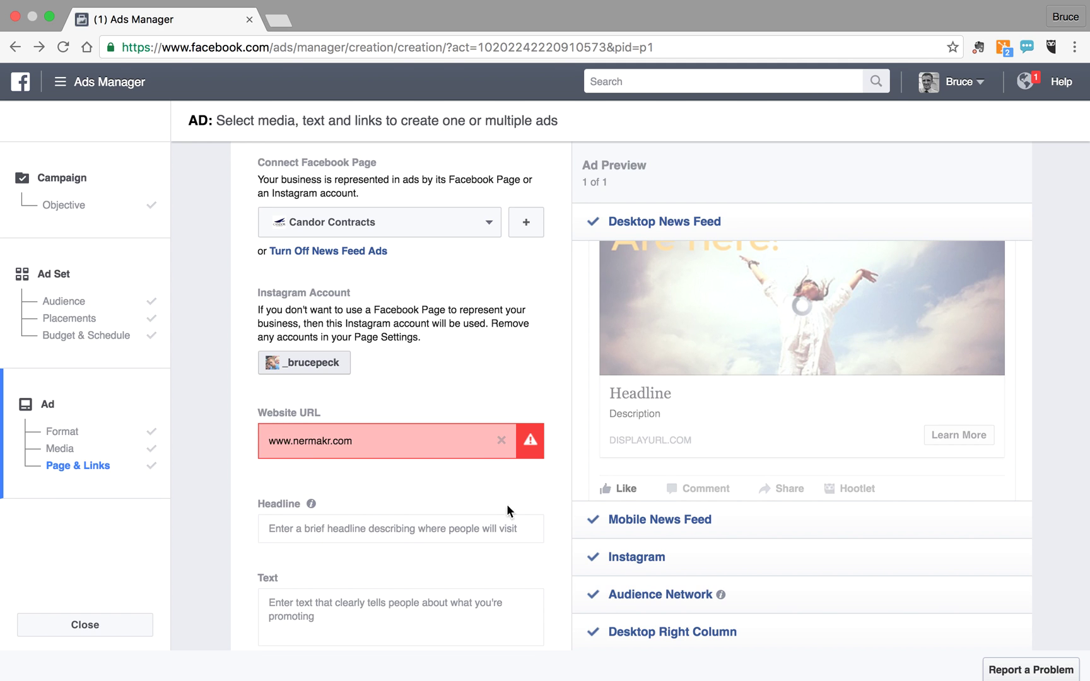
{"action": "double_click", "coordinate": [356, 446]}
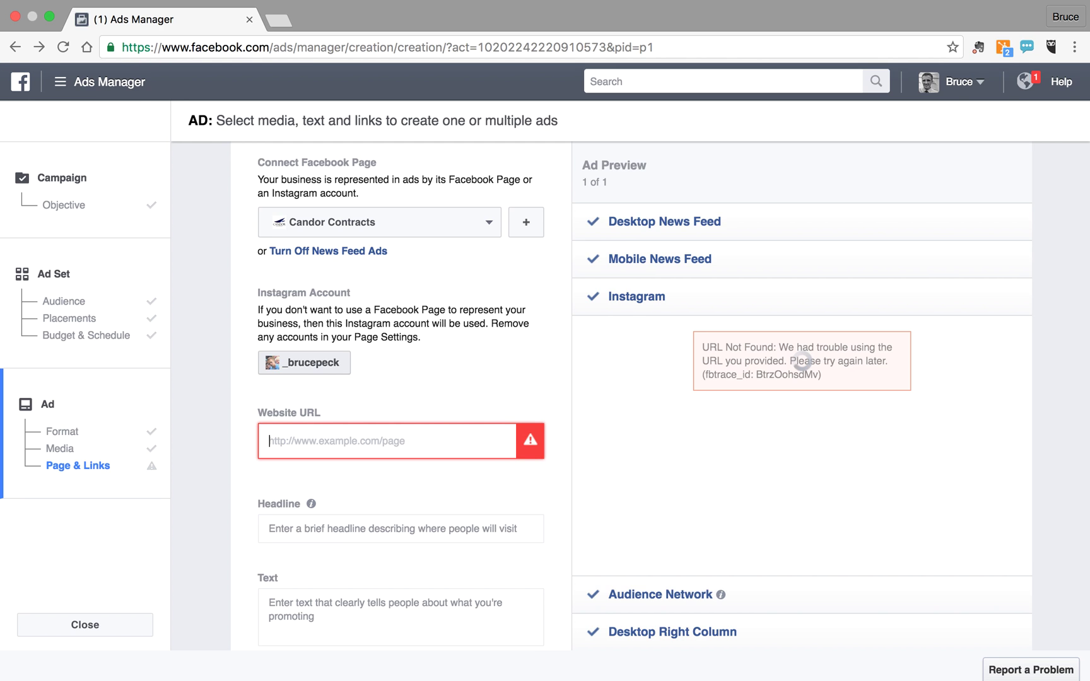
{"action": "type", "text": "www."}
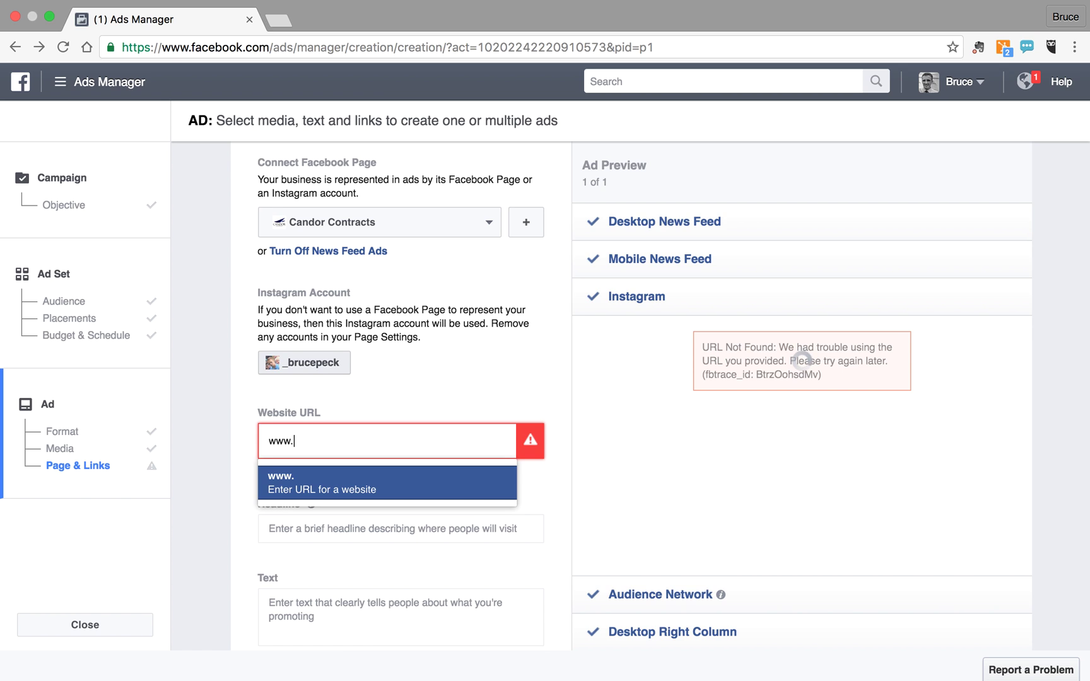
{"action": "type", "text": "netmark.com"}
{"action": "scroll", "coordinate": [433, 349], "scroll_direction": "down", "scroll_amount": 2}
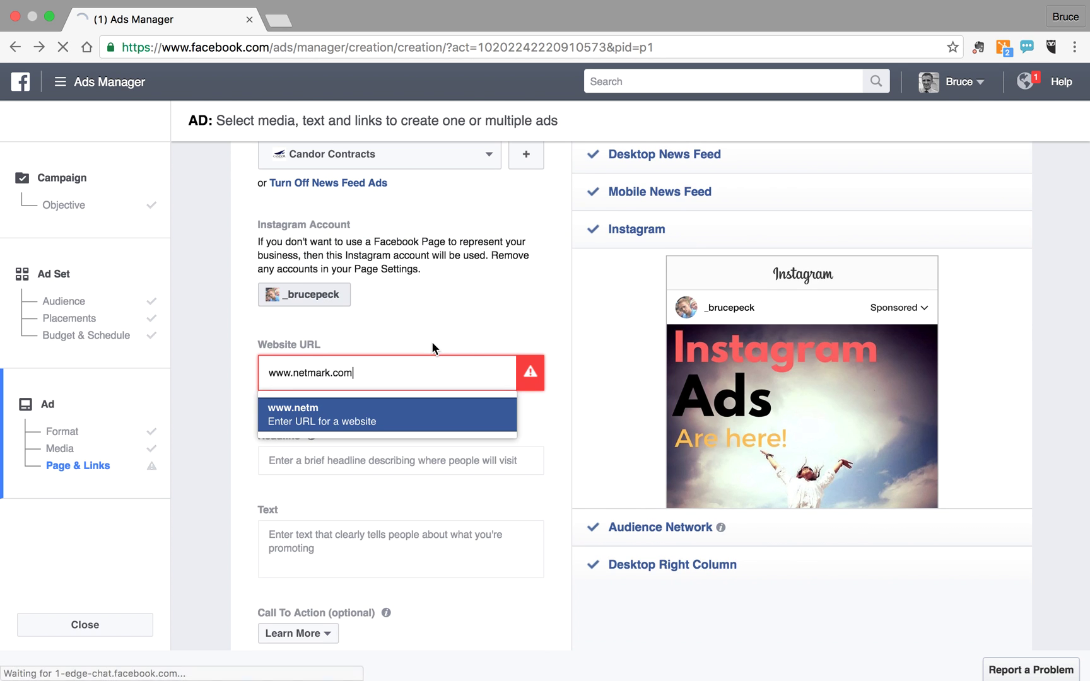
{"action": "scroll", "coordinate": [790, 397], "scroll_direction": "down", "scroll_amount": 3}
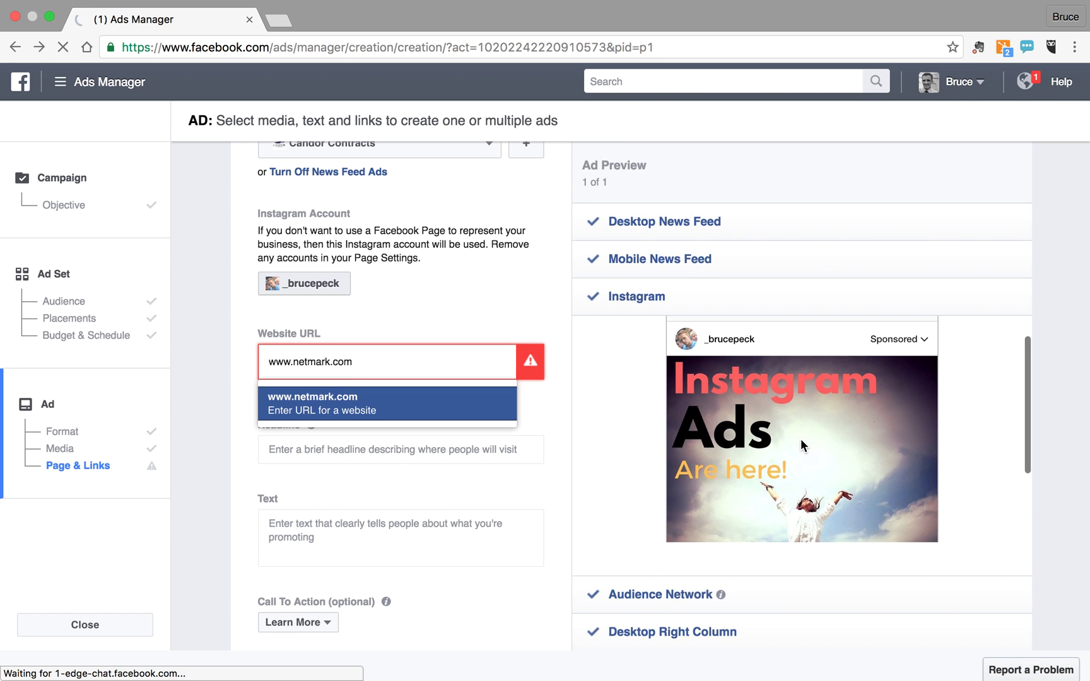
{"action": "scroll", "coordinate": [801, 443], "scroll_direction": "down", "scroll_amount": 2}
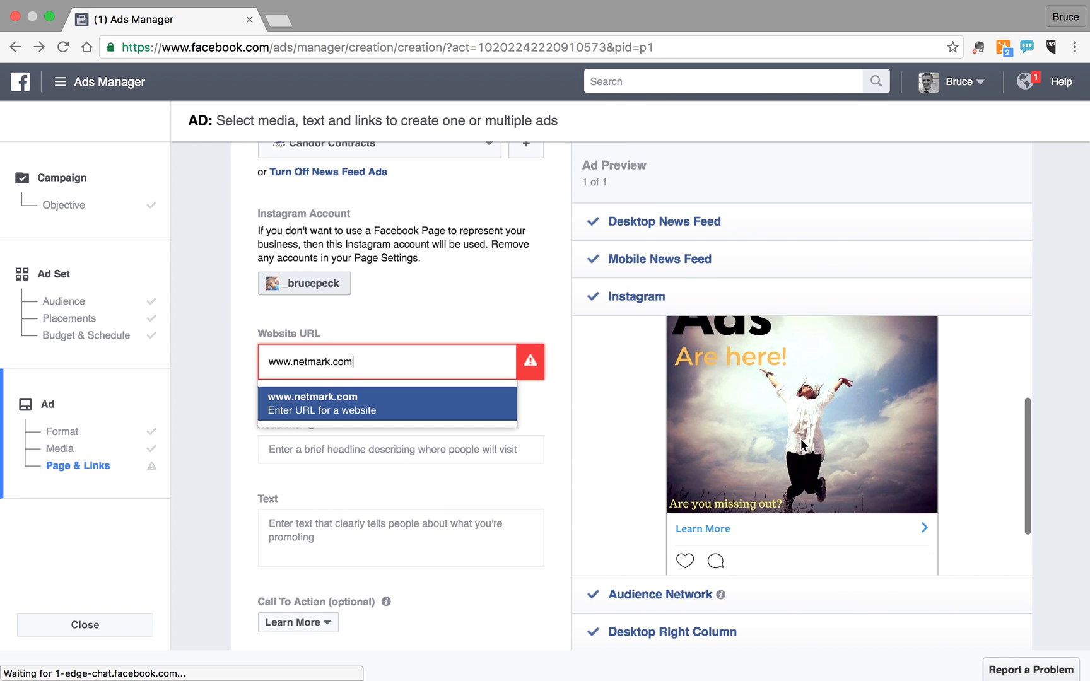
{"action": "scroll", "coordinate": [801, 445], "scroll_direction": "up", "scroll_amount": 2}
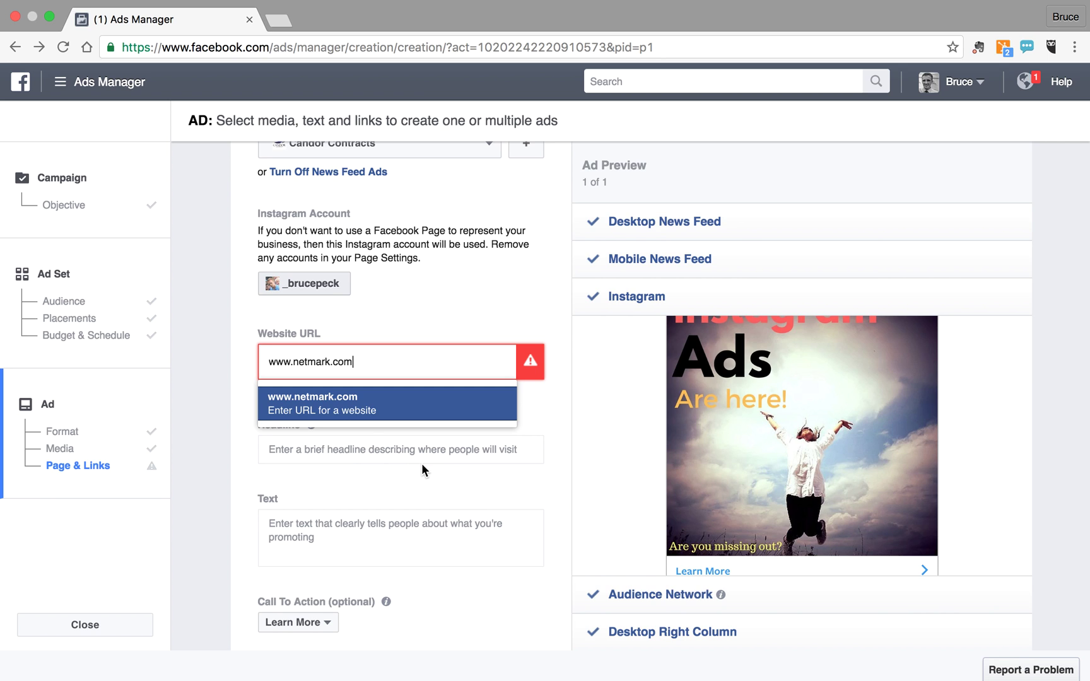
{"action": "key", "text": "Return"}
Step: Select the Headline field to begin entering the ad's headline and text
{"action": "left_click", "coordinate": [508, 461]}
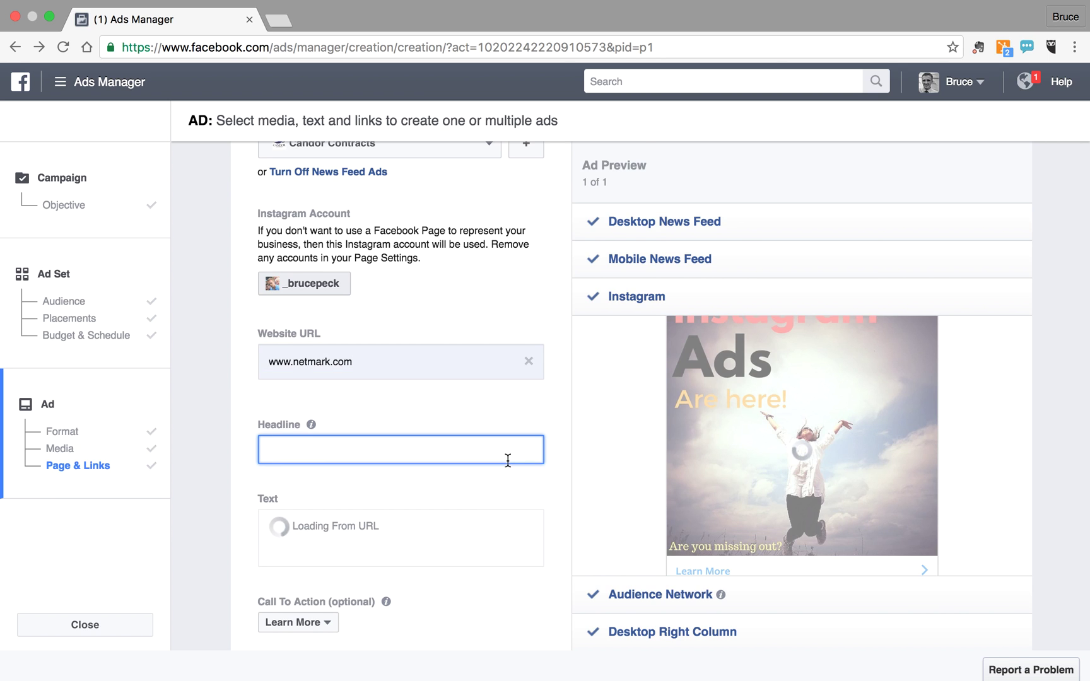
{"action": "scroll", "coordinate": [507, 460], "scroll_direction": "down", "scroll_amount": 5}
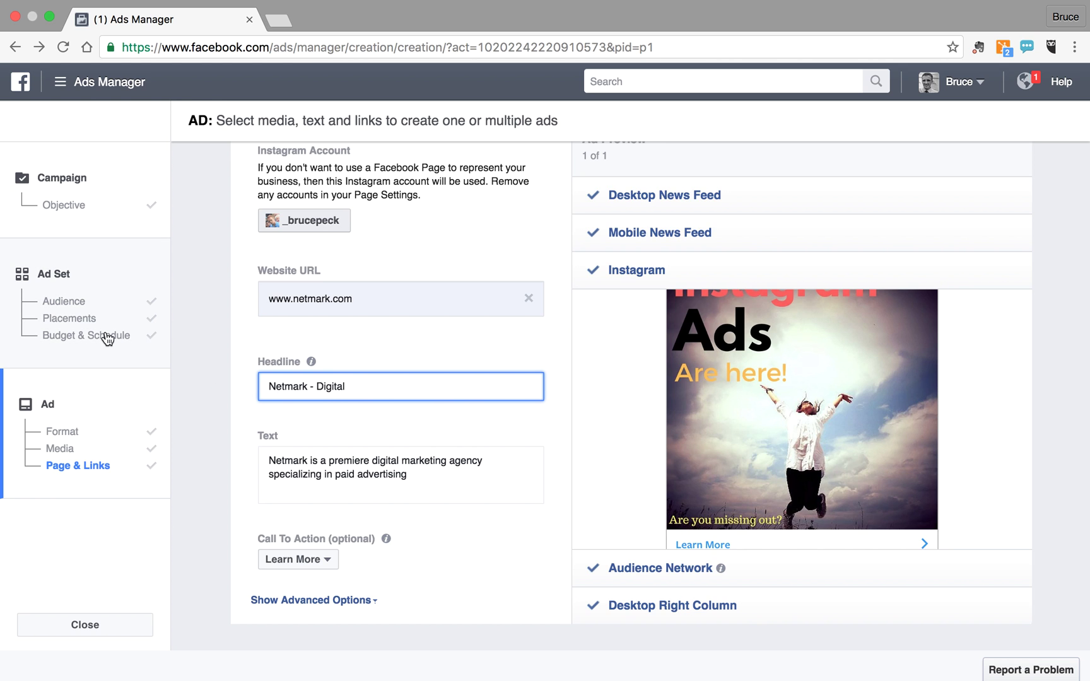
Step: Switch the ad set to manually chosen placements, then return to the ad's Page & Links section
{"action": "left_click", "coordinate": [84, 320]}
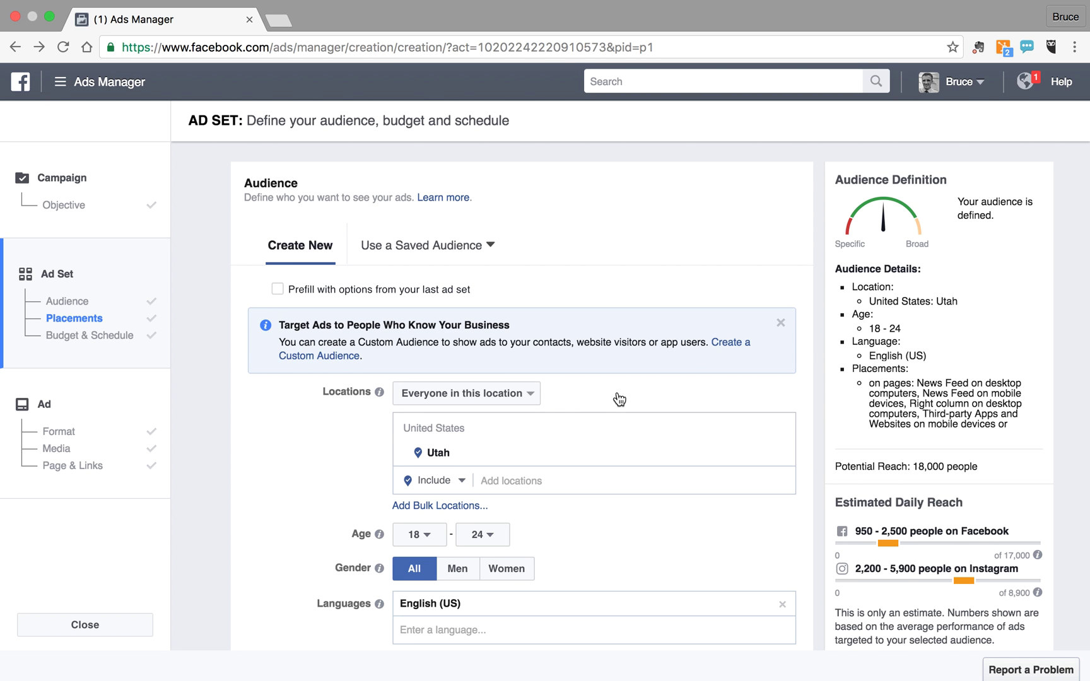
{"action": "scroll", "coordinate": [619, 399], "scroll_direction": "down", "scroll_amount": 10}
{"action": "scroll", "coordinate": [617, 394], "scroll_direction": "down", "scroll_amount": 5}
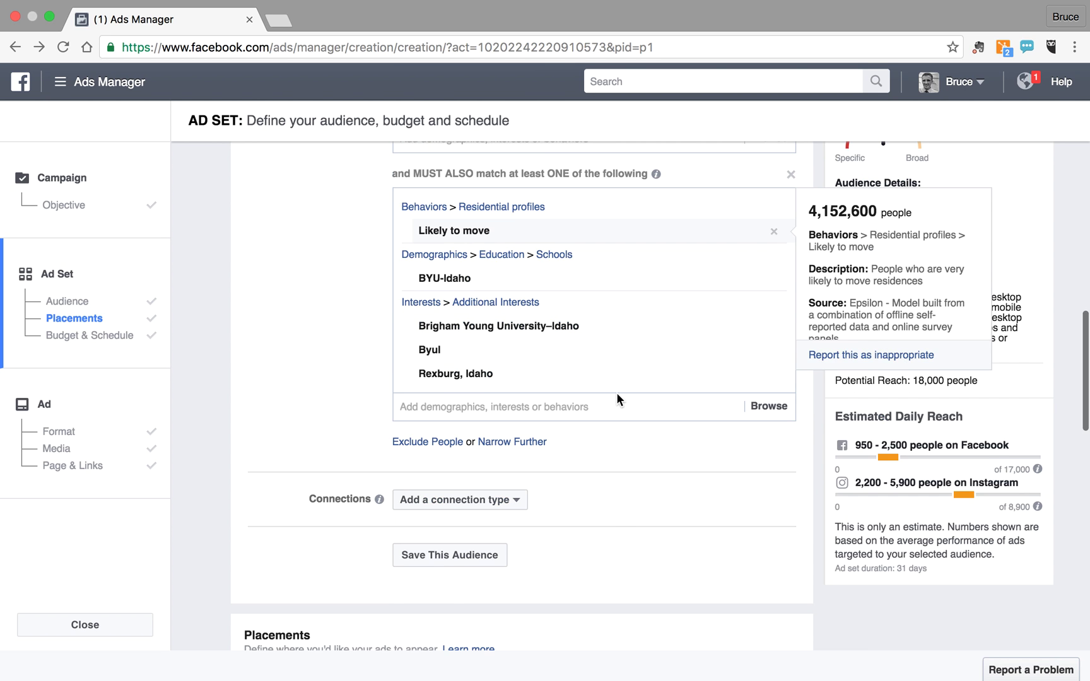
{"action": "scroll", "coordinate": [617, 398], "scroll_direction": "down", "scroll_amount": 2}
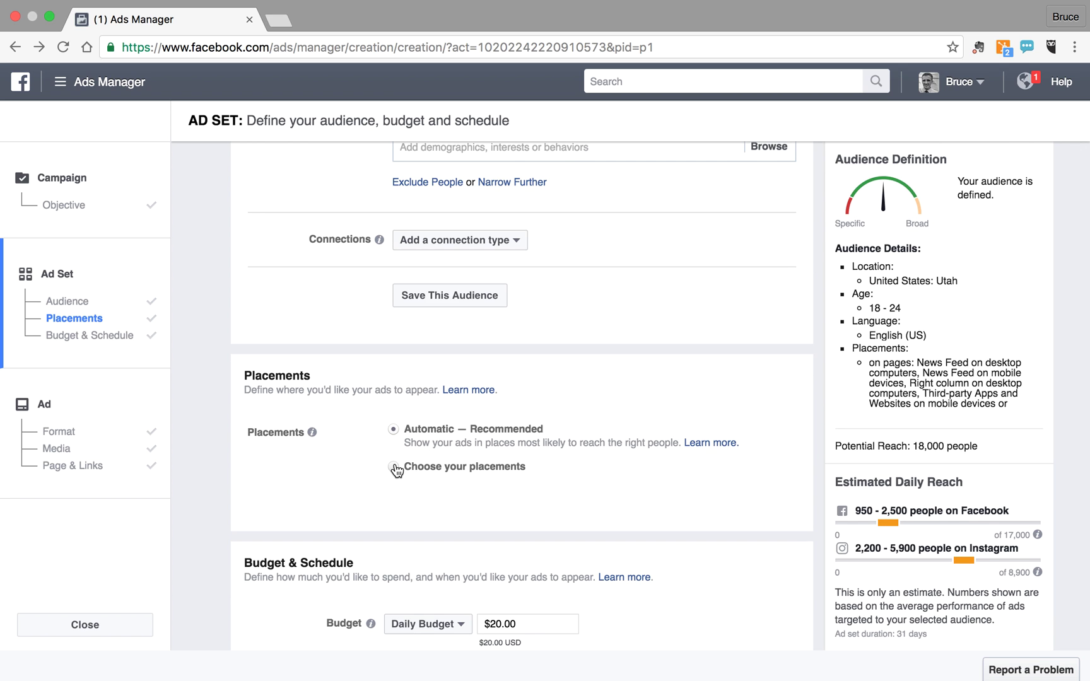
{"action": "left_click", "coordinate": [394, 468]}
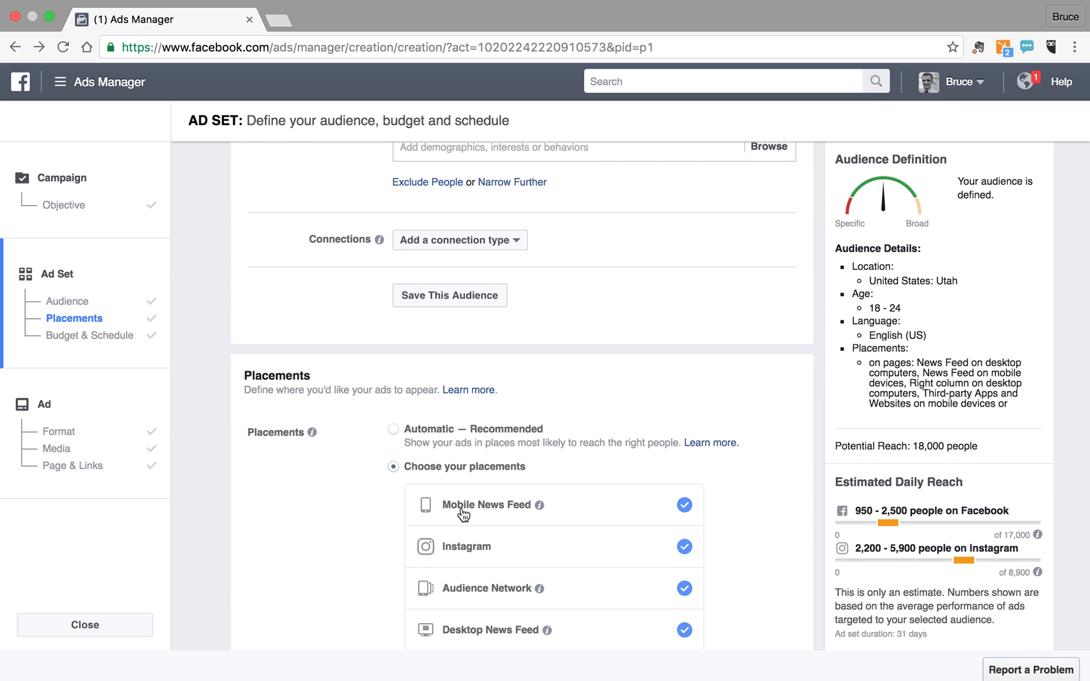
{"action": "scroll", "coordinate": [461, 511], "scroll_direction": "down", "scroll_amount": 2}
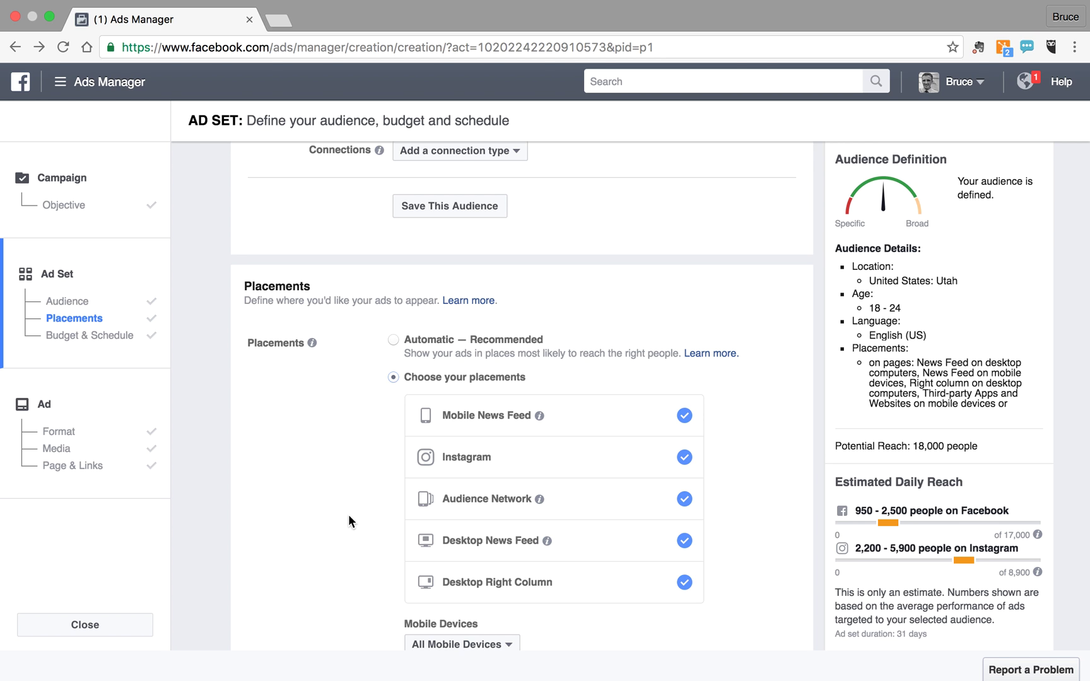
{"action": "left_click", "coordinate": [93, 467]}
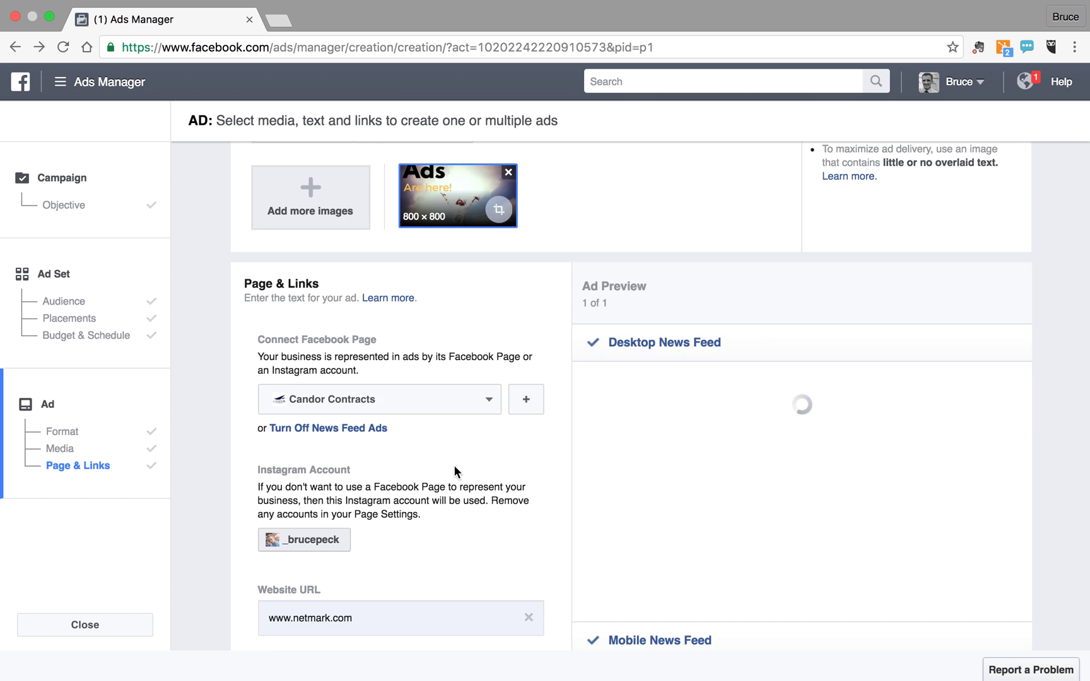
{"action": "scroll", "coordinate": [455, 467], "scroll_direction": "down", "scroll_amount": 2}
{"action": "scroll", "coordinate": [455, 467], "scroll_direction": "down", "scroll_amount": 2}
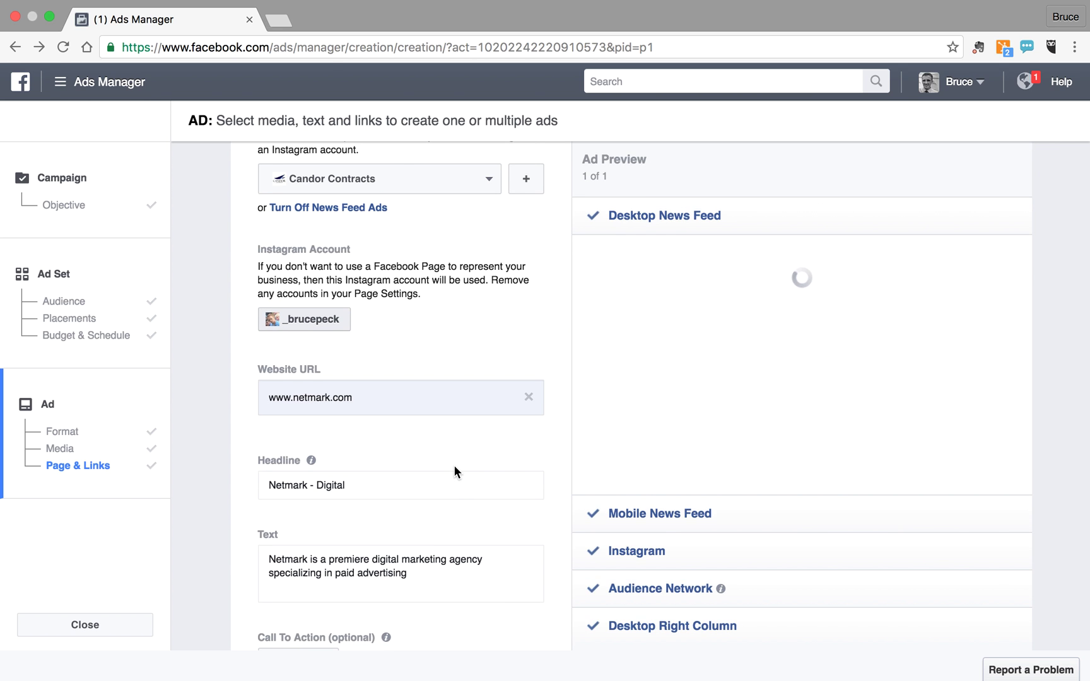
{"action": "scroll", "coordinate": [454, 467], "scroll_direction": "down", "scroll_amount": 1}
{"action": "scroll", "coordinate": [454, 465], "scroll_direction": "down", "scroll_amount": 2}
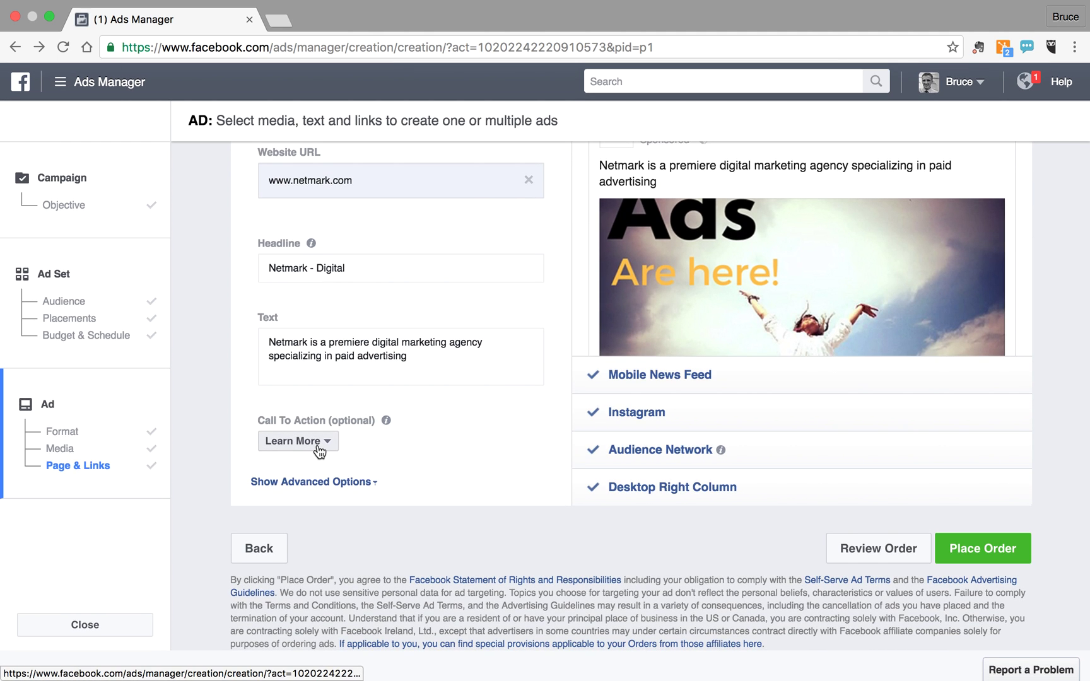
{"action": "left_click", "coordinate": [318, 446]}
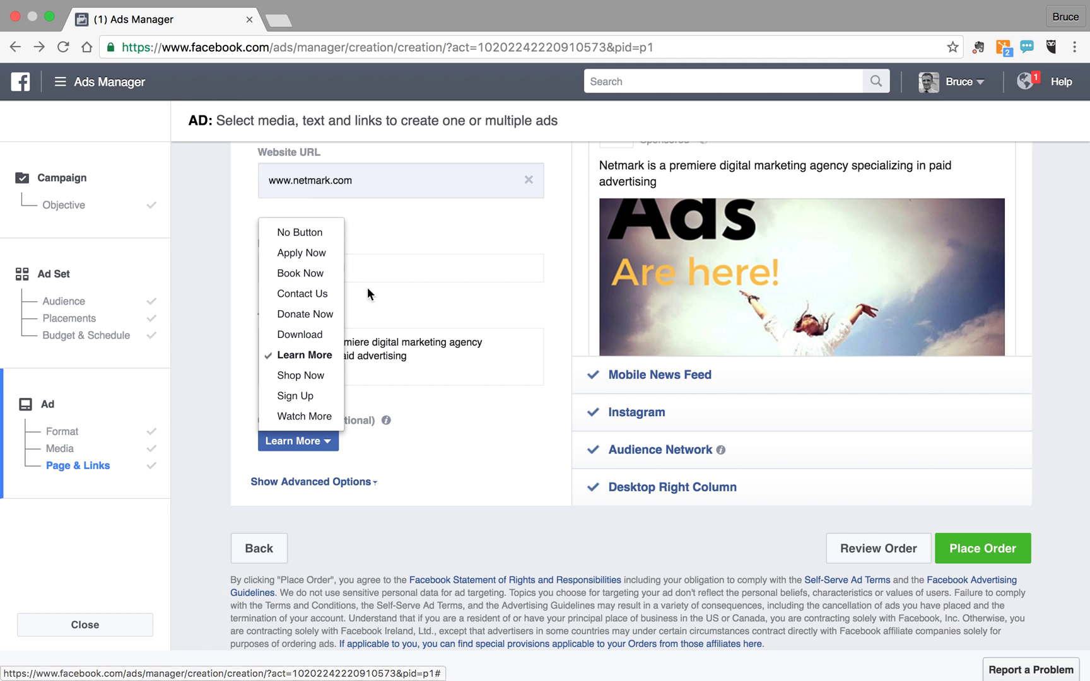
{"action": "left_click", "coordinate": [500, 483]}
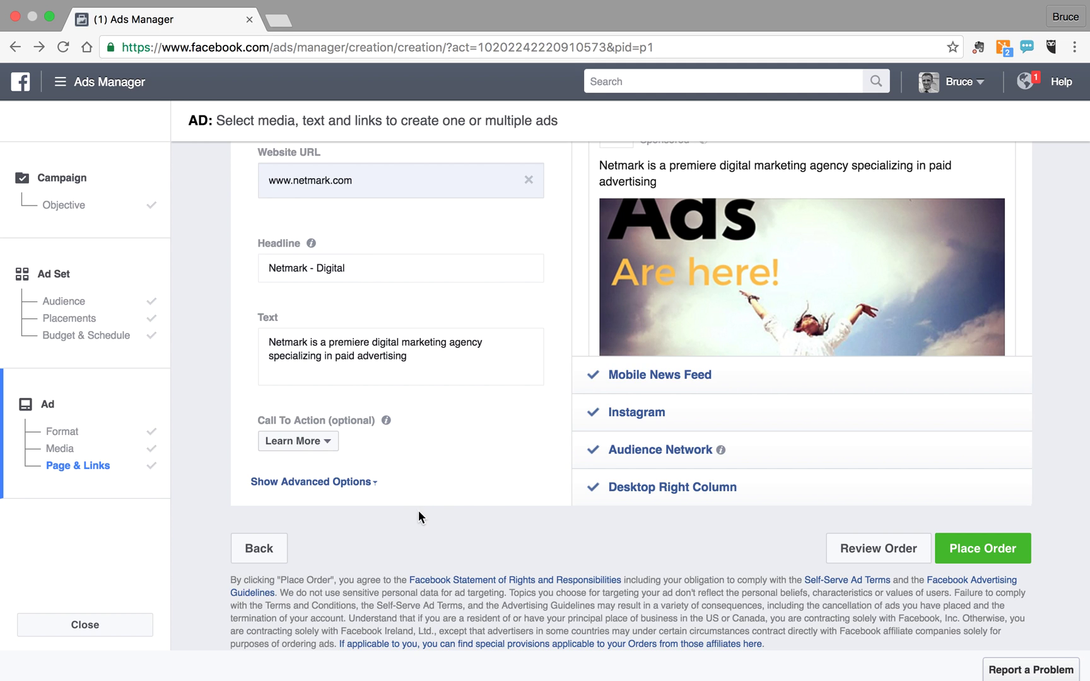